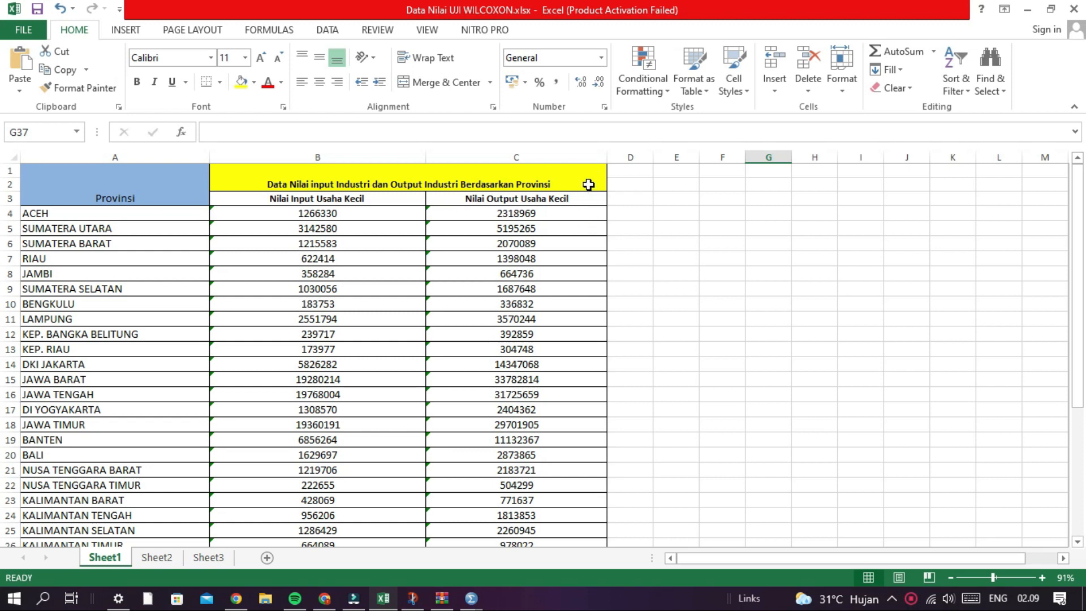
- Copy all the province rows with their input and output values, from ACEH through INDONESIA, without the header rows
left_click(584, 177)
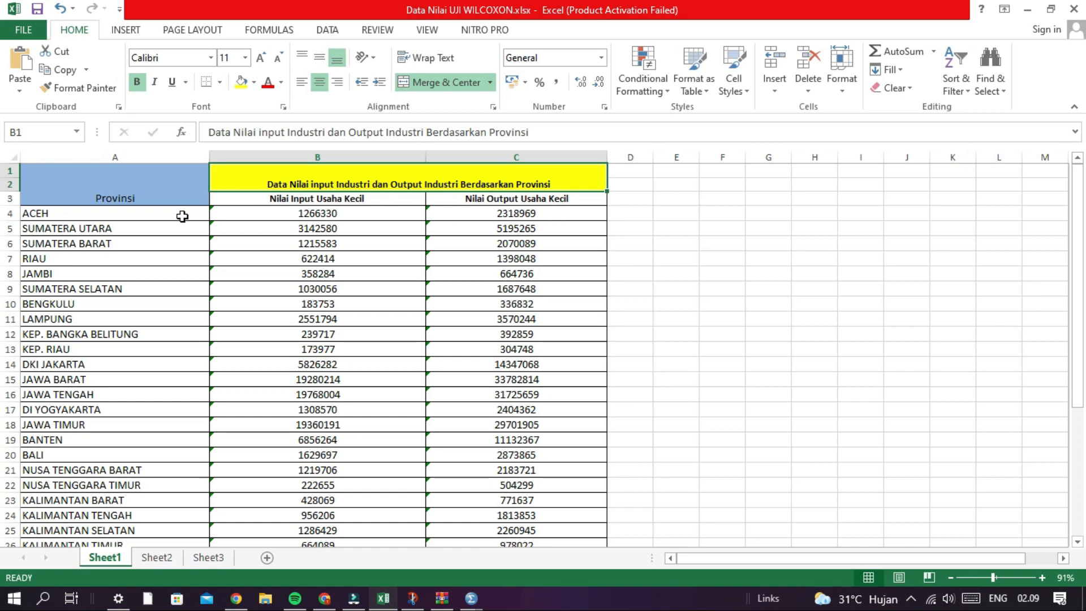
left_click_drag(182, 216, 504, 521)
key("ctrl+c")
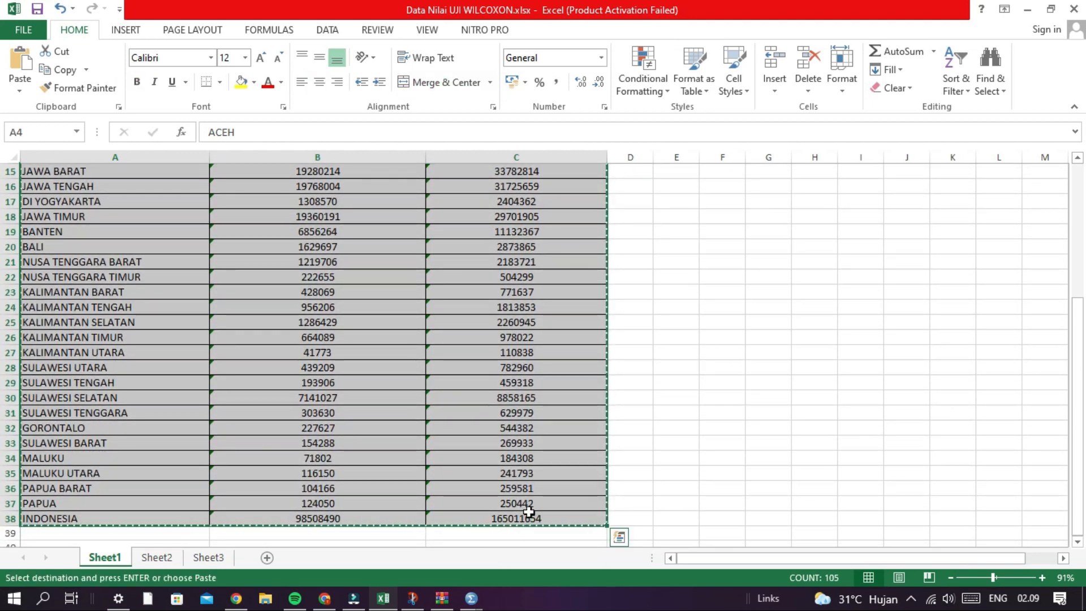
scroll(627, 445, "up", 5)
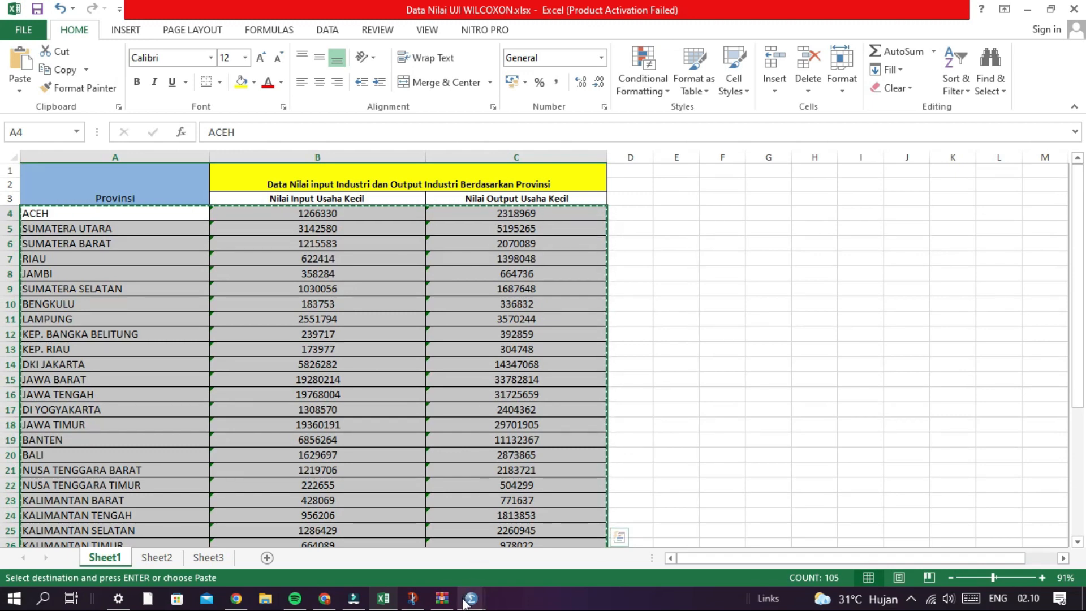
- Switch to the SPSS Data Editor and look over the imported province data and its variable definitions
mouse_move(461, 595)
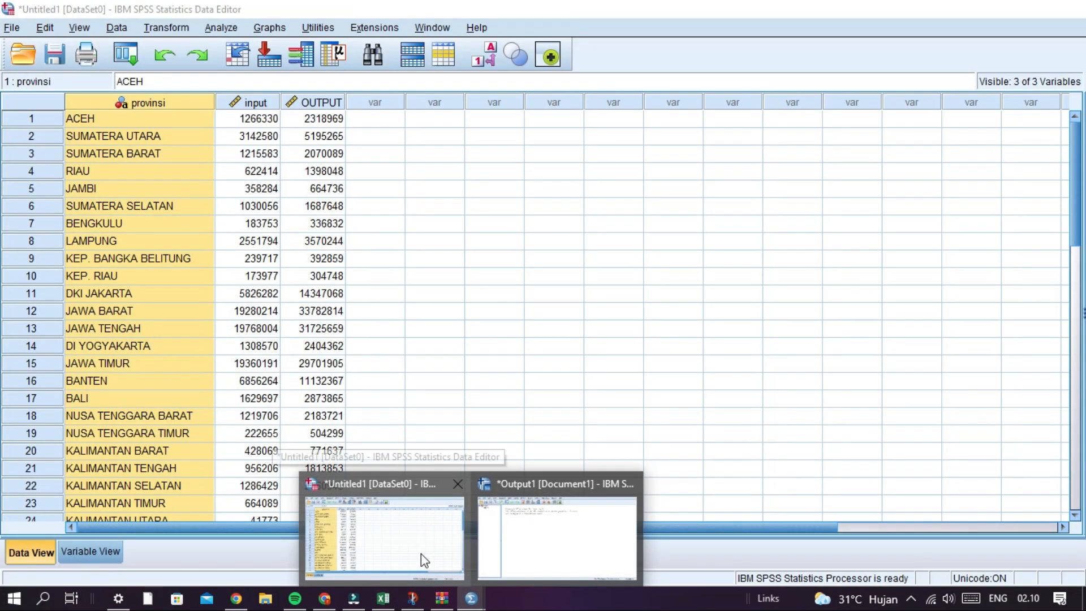
left_click(423, 559)
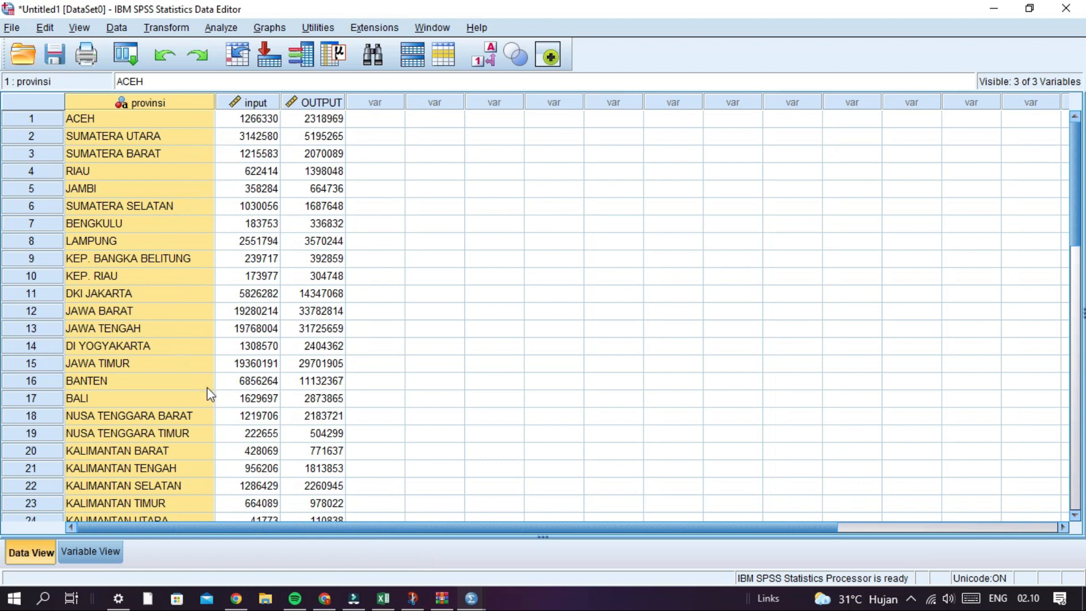
left_click(26, 556)
left_click(91, 559)
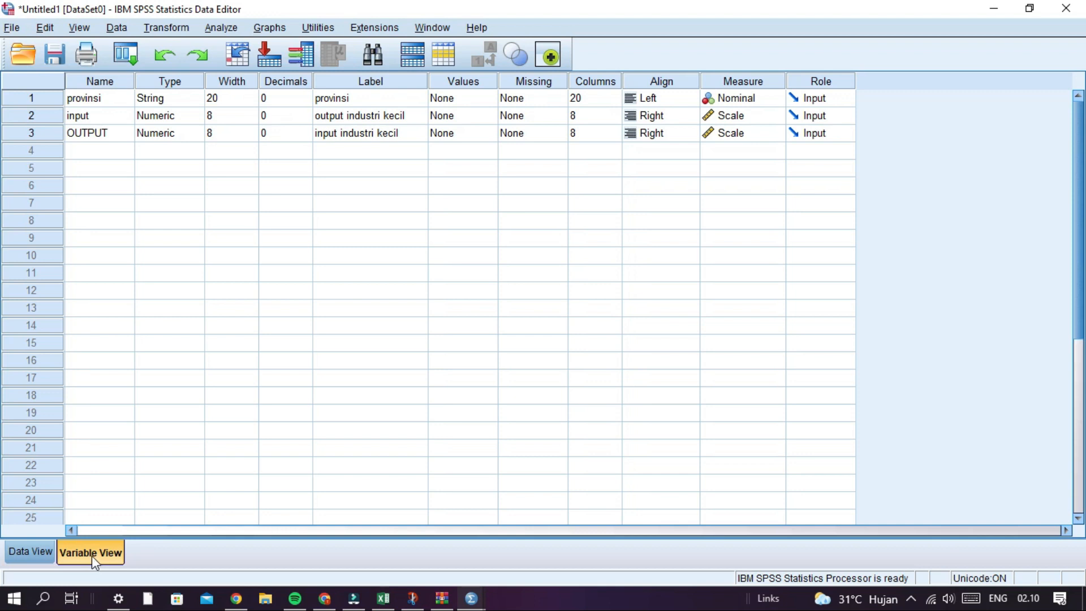
left_click(35, 550)
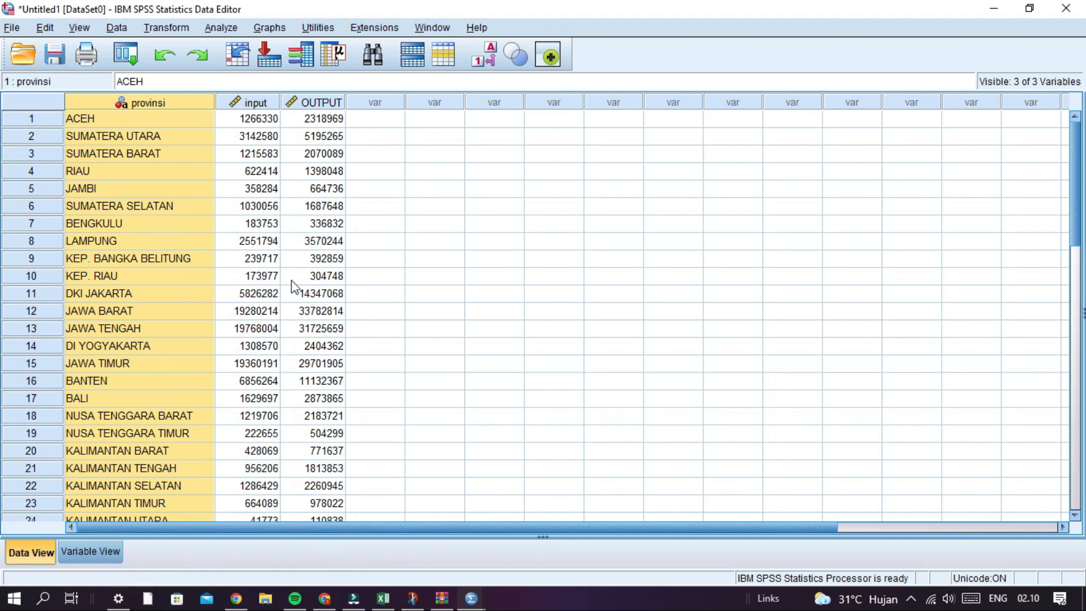
left_click(378, 137)
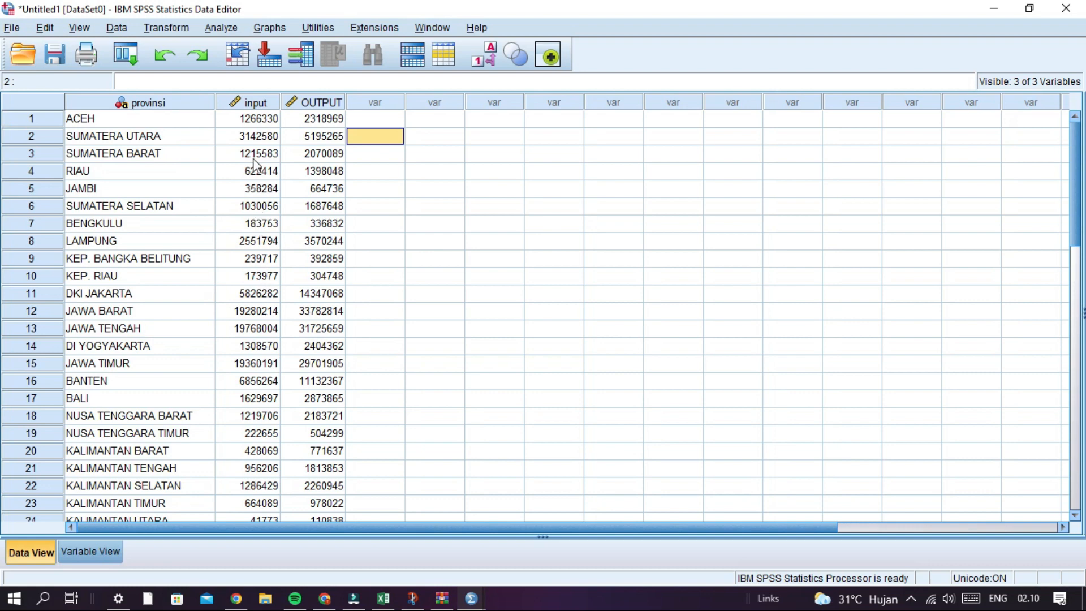
- Rename the third variable to lowercase "output" in the variable definitions
left_click(77, 558)
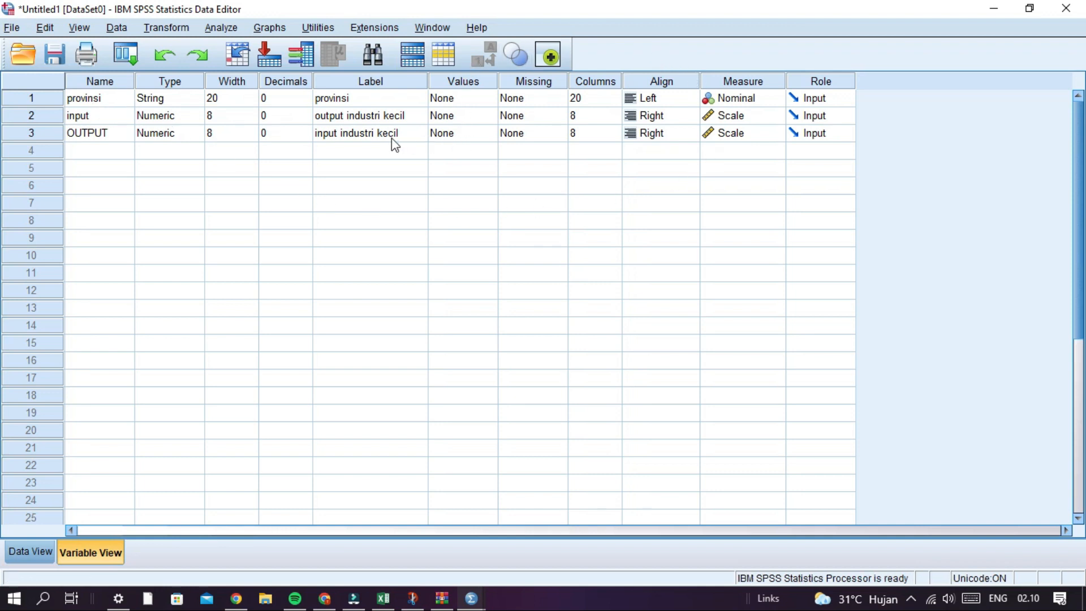
left_click(124, 102)
left_click(121, 97)
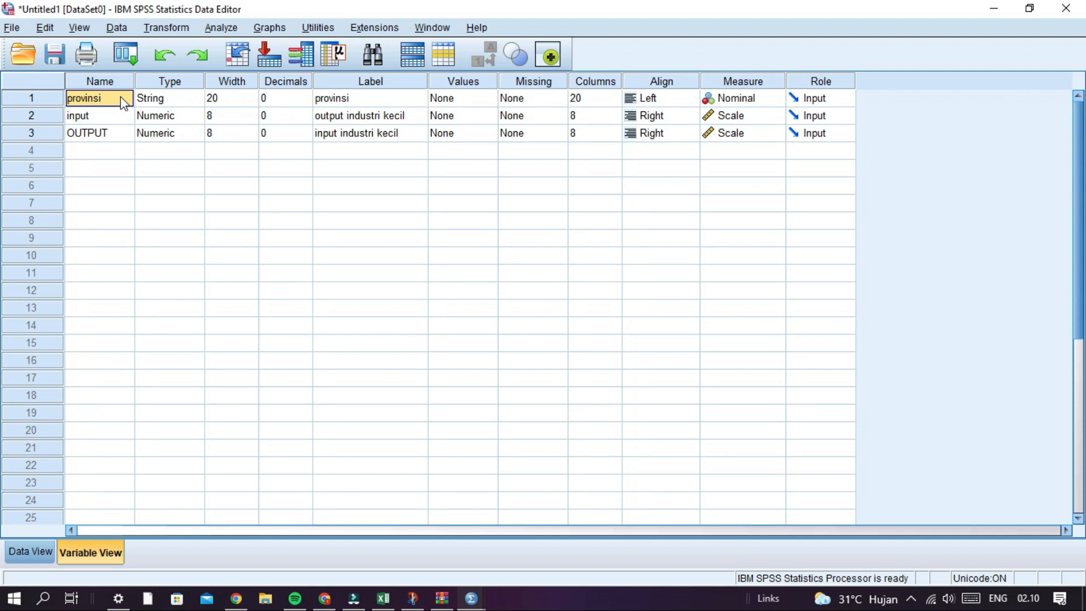
left_click(117, 134)
double_click(118, 132)
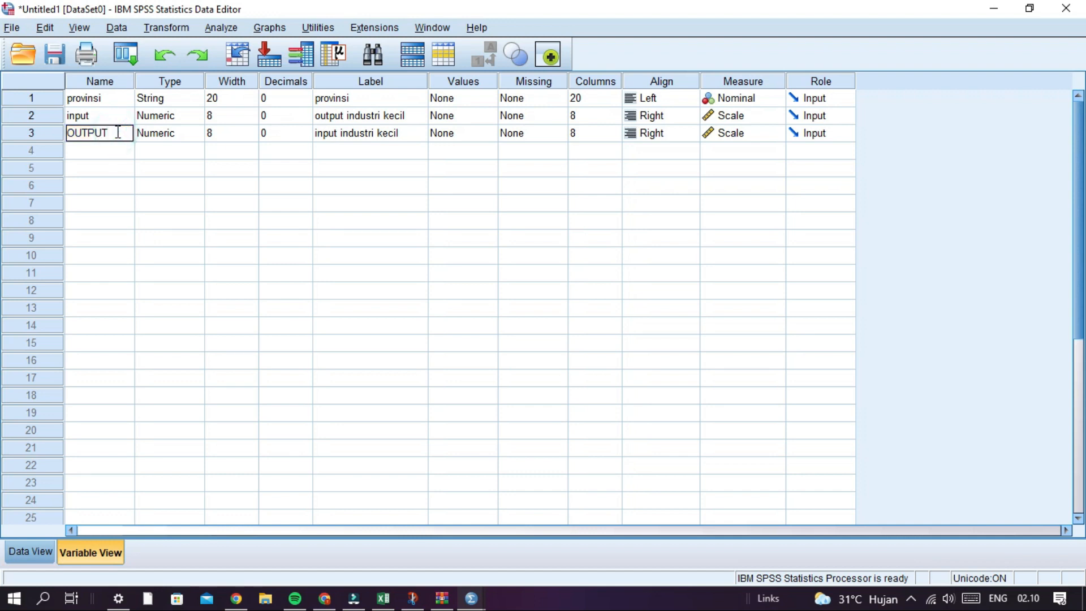
key("BackSpace")
key("BackSpace")
key("BackSpace")
key("BackSpace")
key("BackSpace")
- Check the decimals settings of the three variables and the label of provinsi
left_click(292, 99)
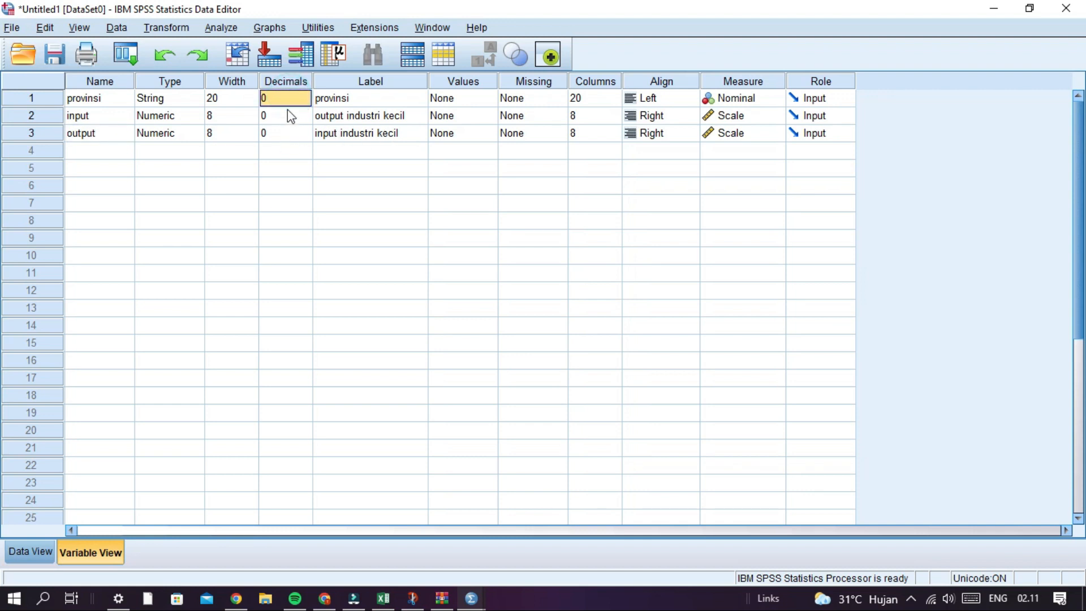
left_click(288, 116)
left_click(286, 133)
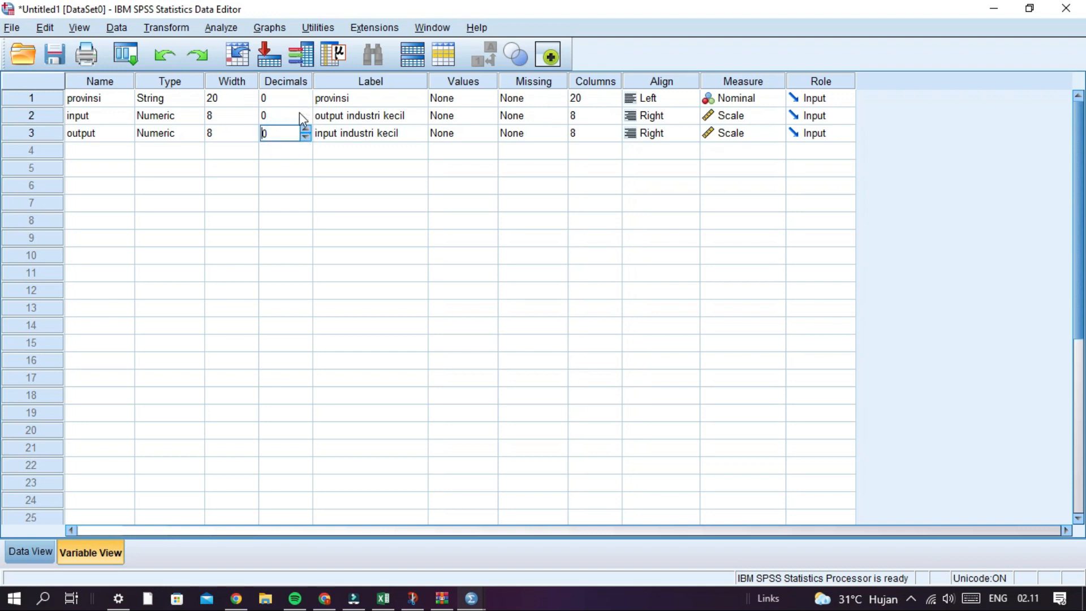
left_click(360, 98)
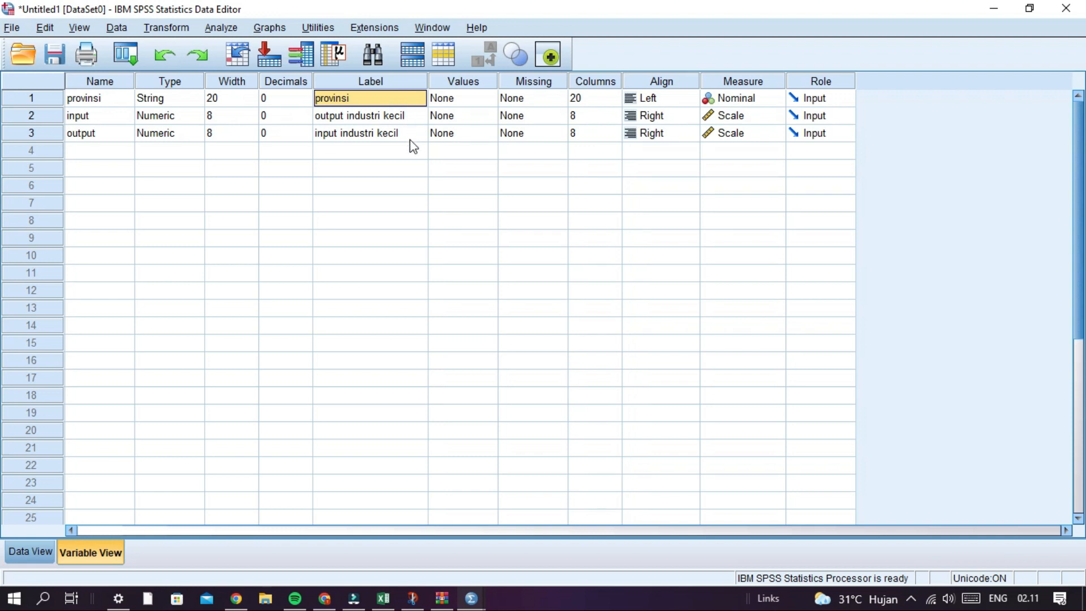
- Change the label of the input variable to "input industri kecil"
double_click(345, 116)
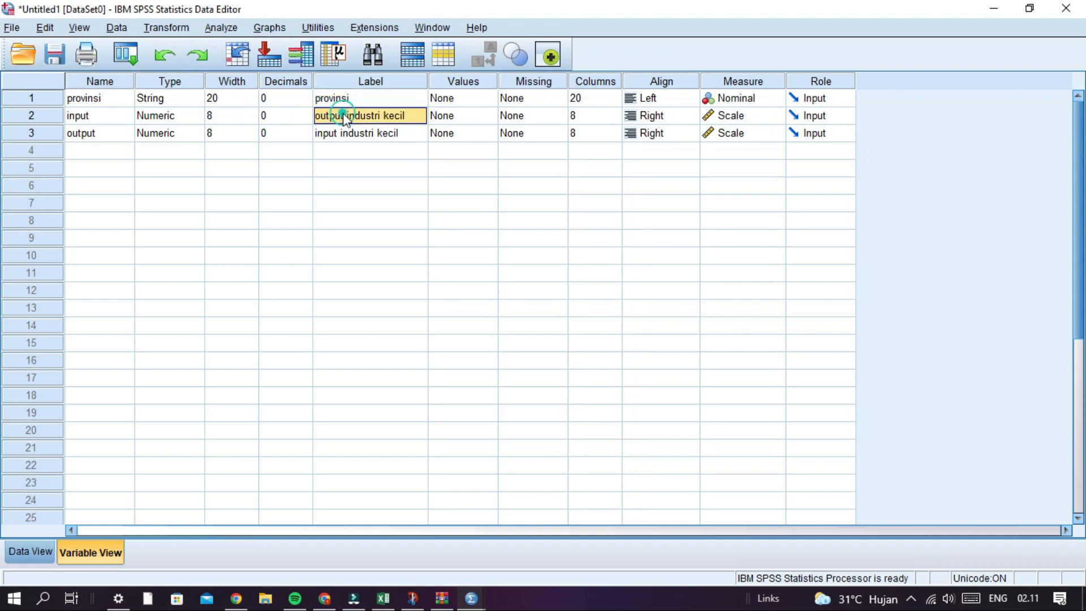
key("BackSpace")
key("BackSpace")
key("BackSpace")
key("BackSpace")
key("BackSpace")
key("BackSpace")
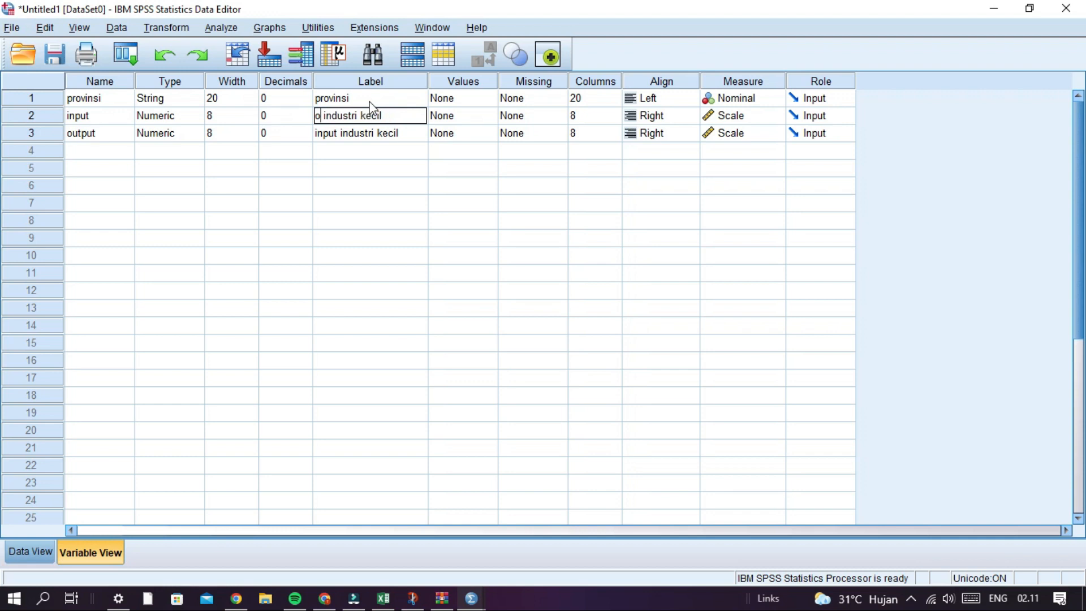
type("input")
- Change the label of the output variable to "output industri kecil"
left_click(338, 134)
key("BackSpace")
key("BackSpace")
key("BackSpace")
key("BackSpace")
key("BackSpace")
key("BackSpace")
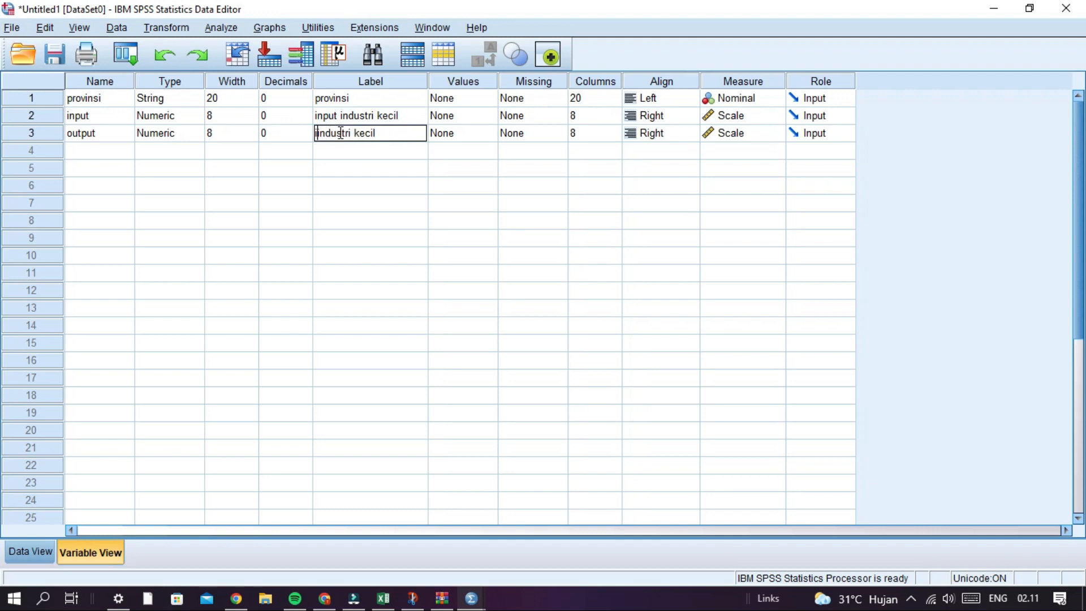
type("output")
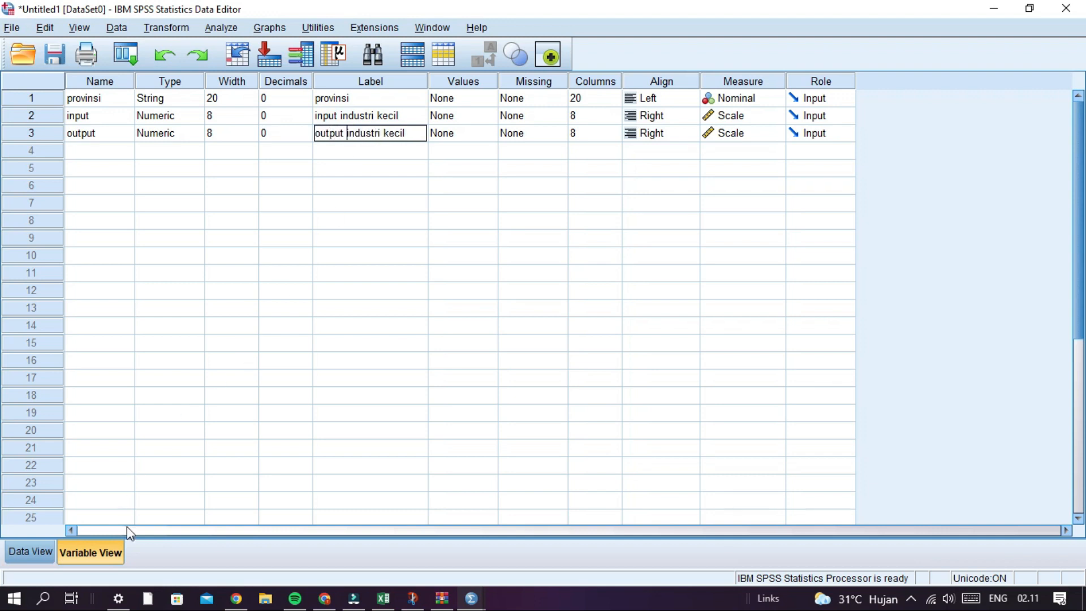
- Return to the data view, open the legacy nonparametric 2 Related Samples test and move its dialog clear of the data
left_click(31, 552)
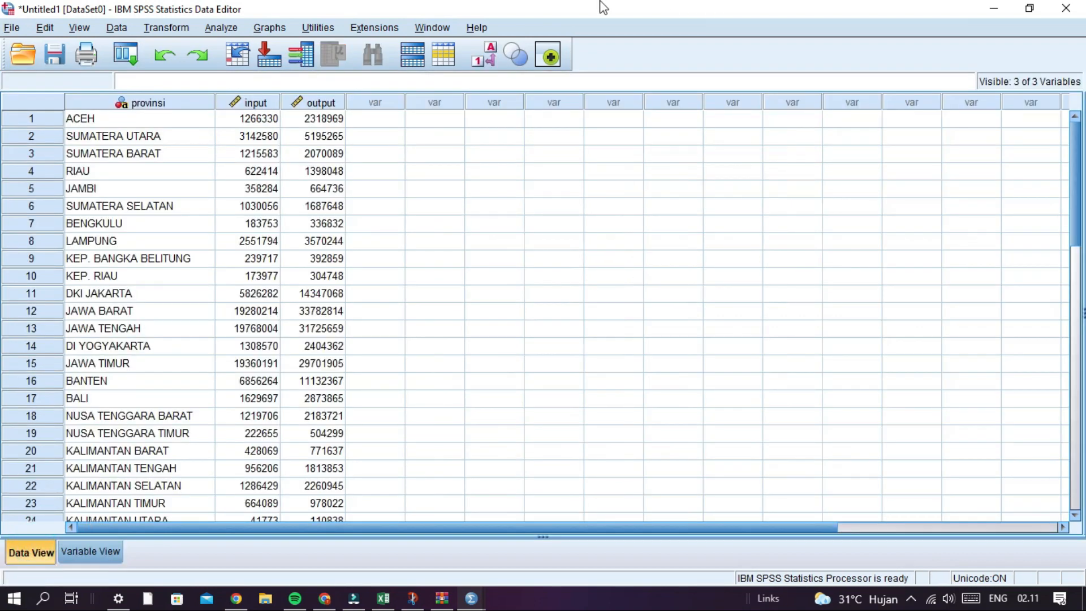
left_click(220, 27)
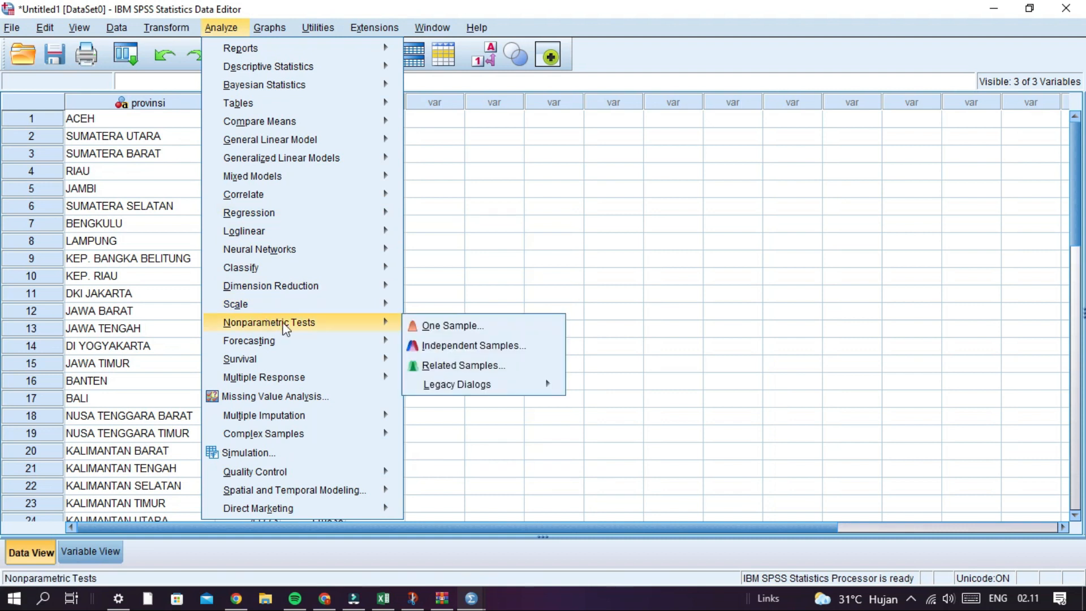
mouse_move(351, 323)
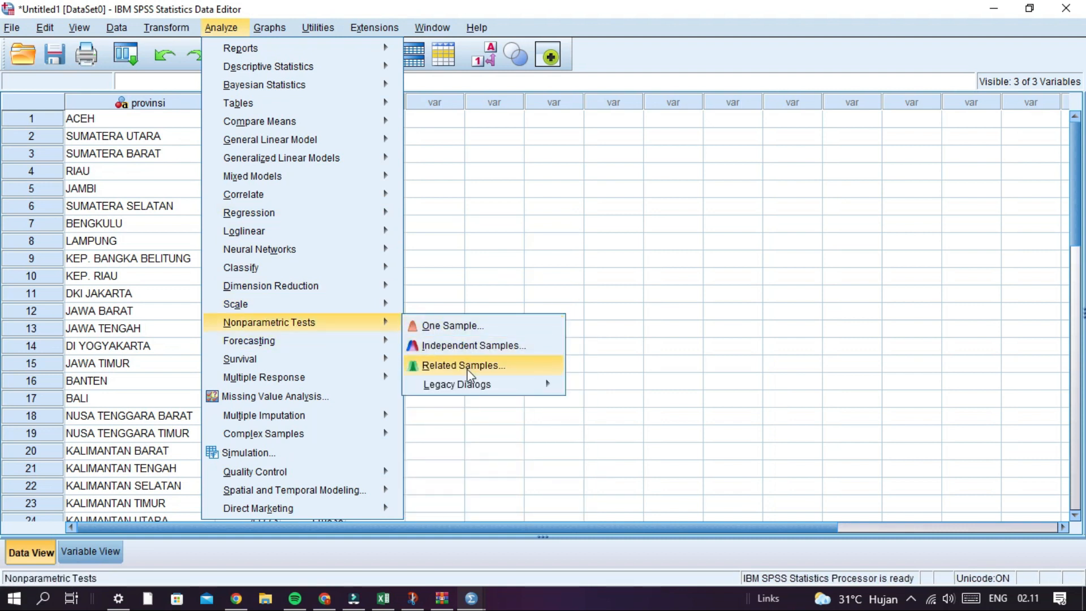
mouse_move(471, 387)
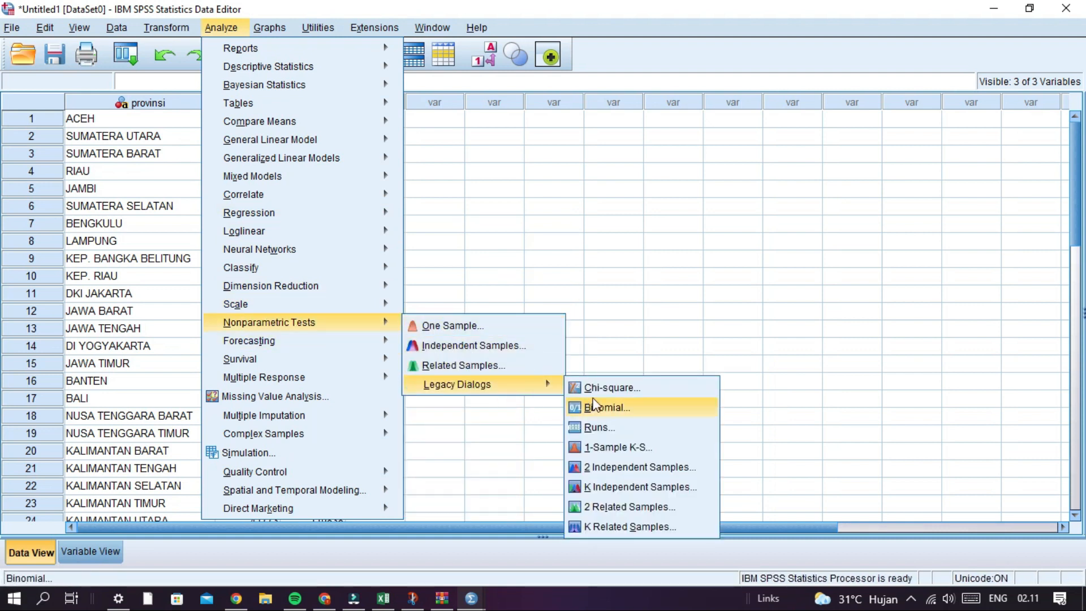
left_click(616, 509)
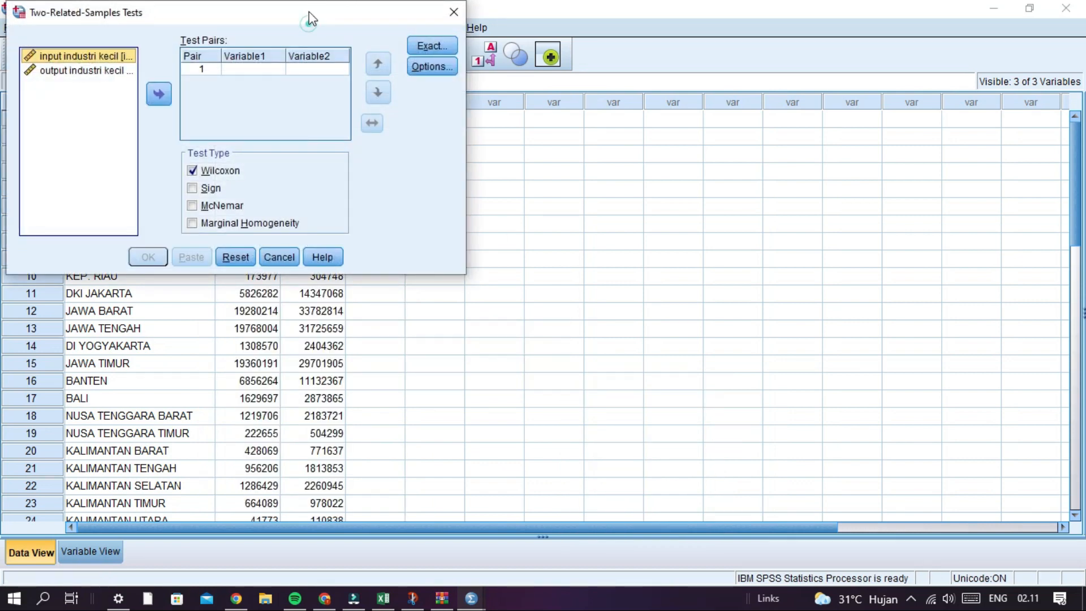
left_click_drag(310, 19, 682, 174)
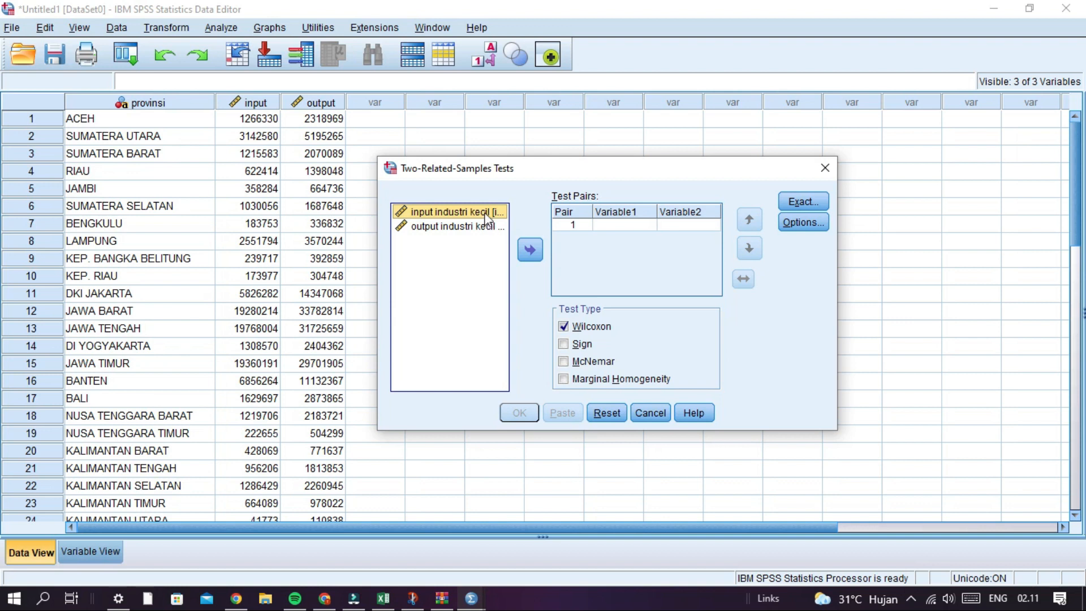
- Define test pair 1 with input industri kecil as Variable1 and output industri kecil as Variable2
left_click(530, 251)
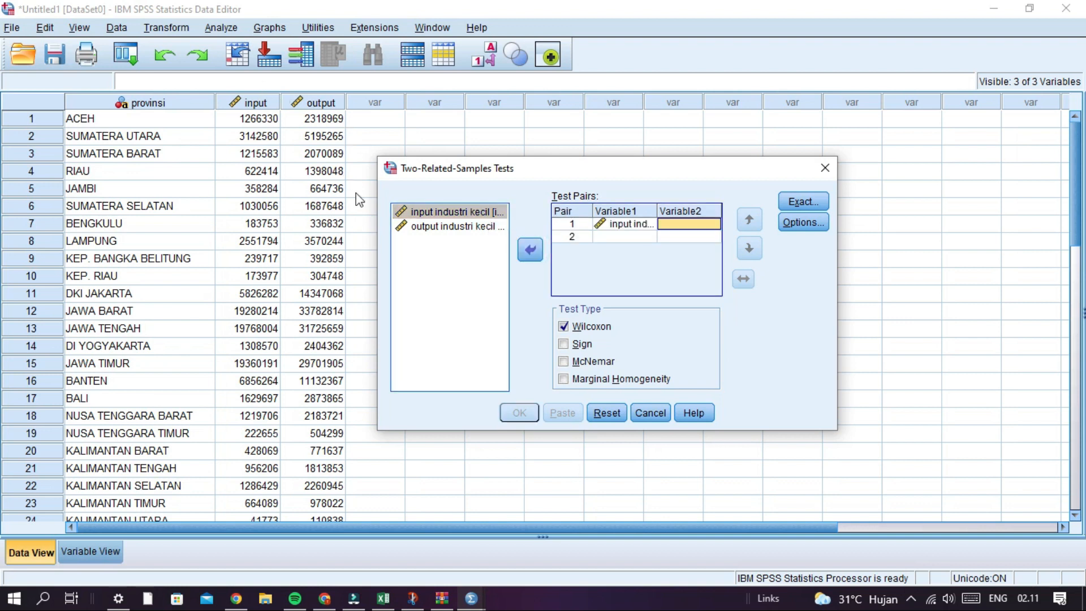
left_click(436, 213)
left_click(447, 227)
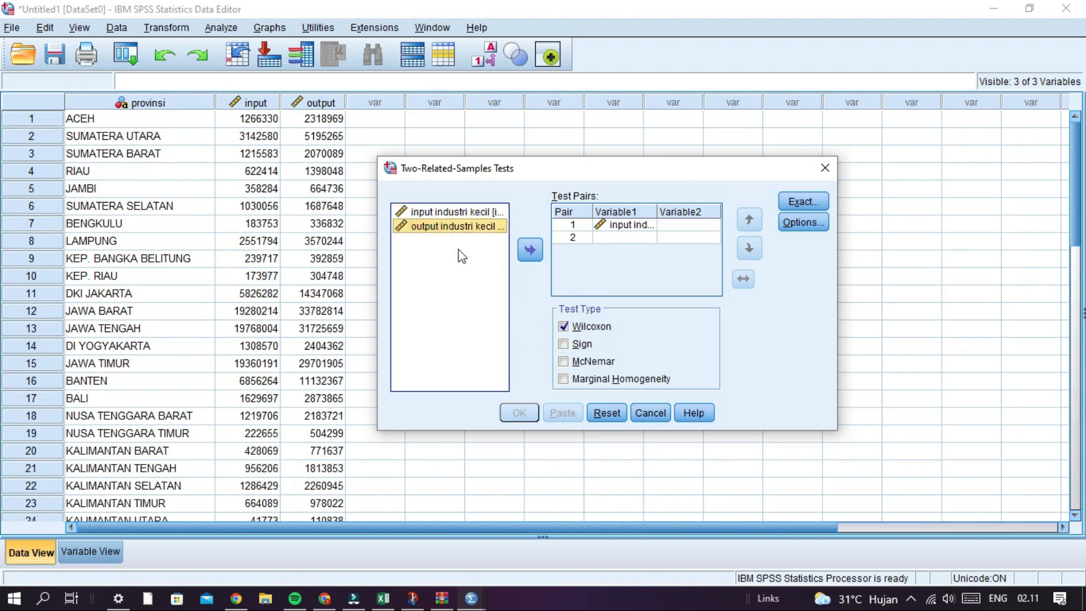
left_click(527, 254)
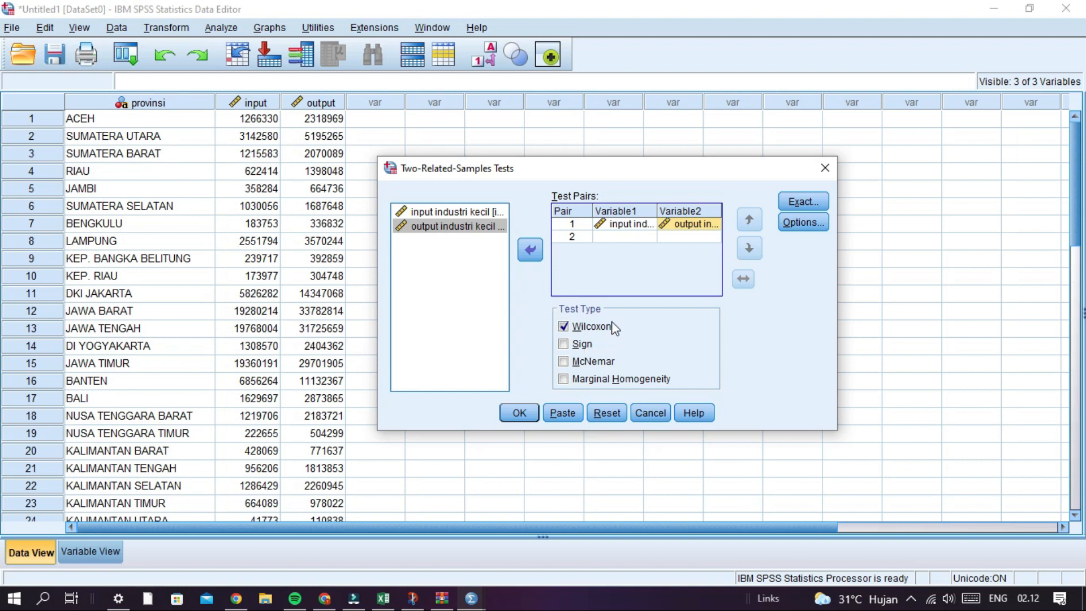
- Include descriptive statistics in the test options and run the Wilcoxon test
left_click(798, 228)
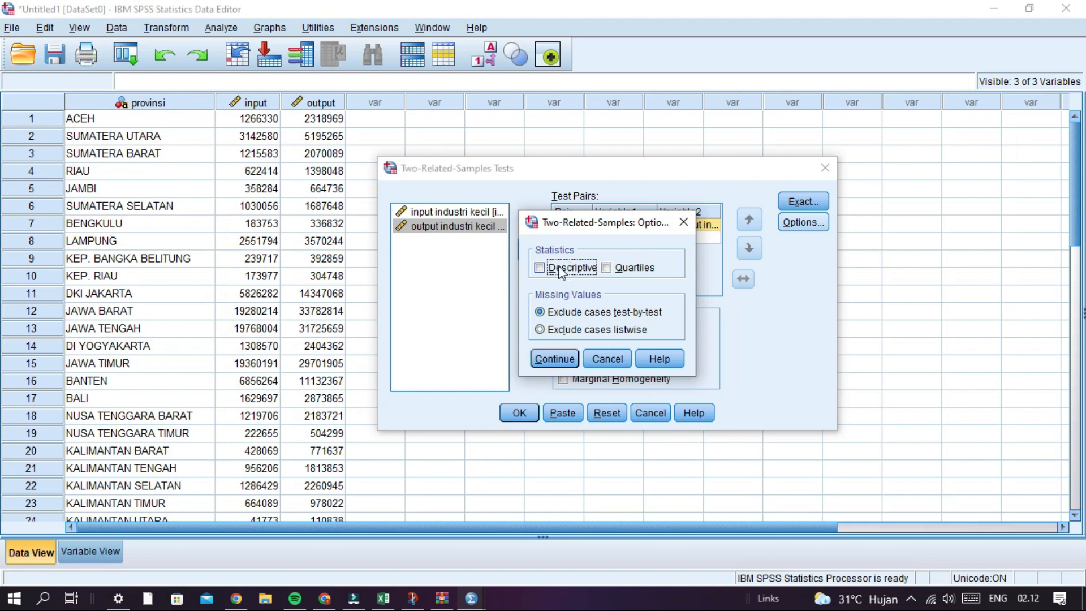
left_click(560, 270)
left_click(554, 358)
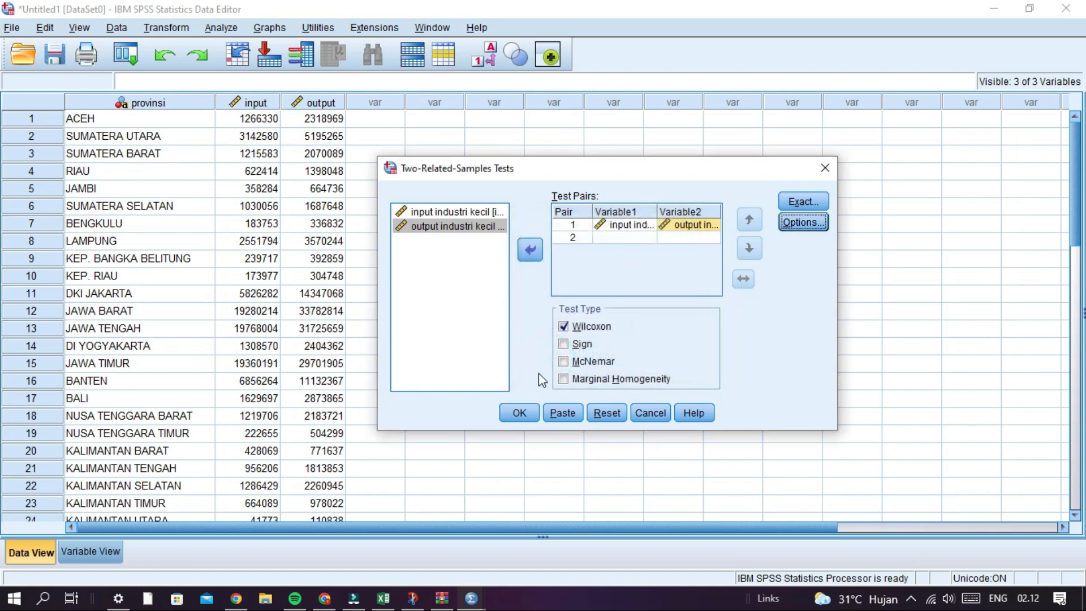
left_click(520, 413)
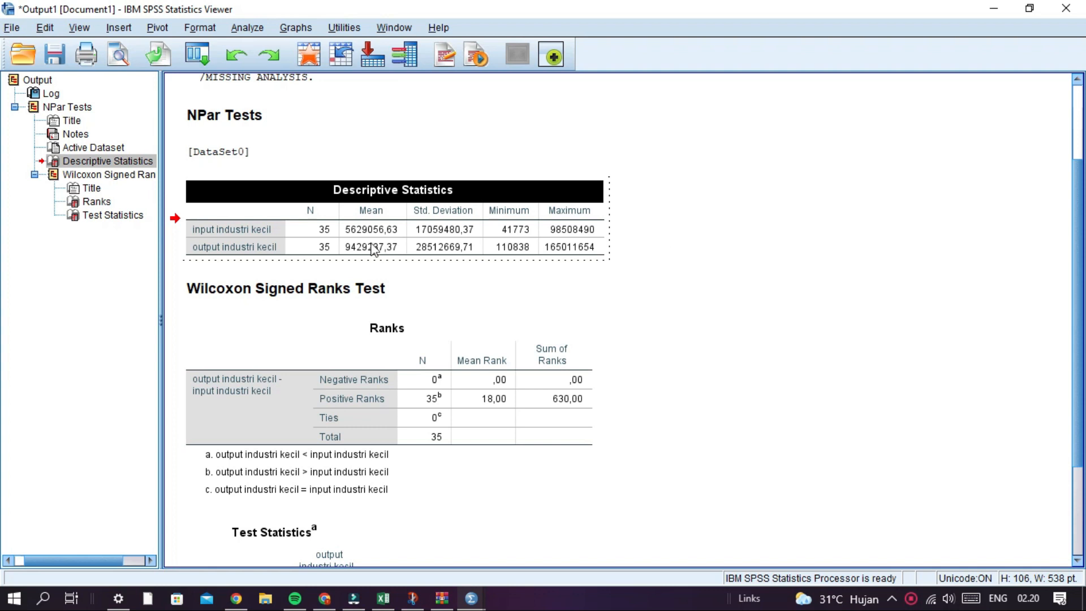
- Examine the Descriptive Statistics table in the output, including its N, Mean and Std. Deviation columns
left_click(328, 232)
left_click(274, 204)
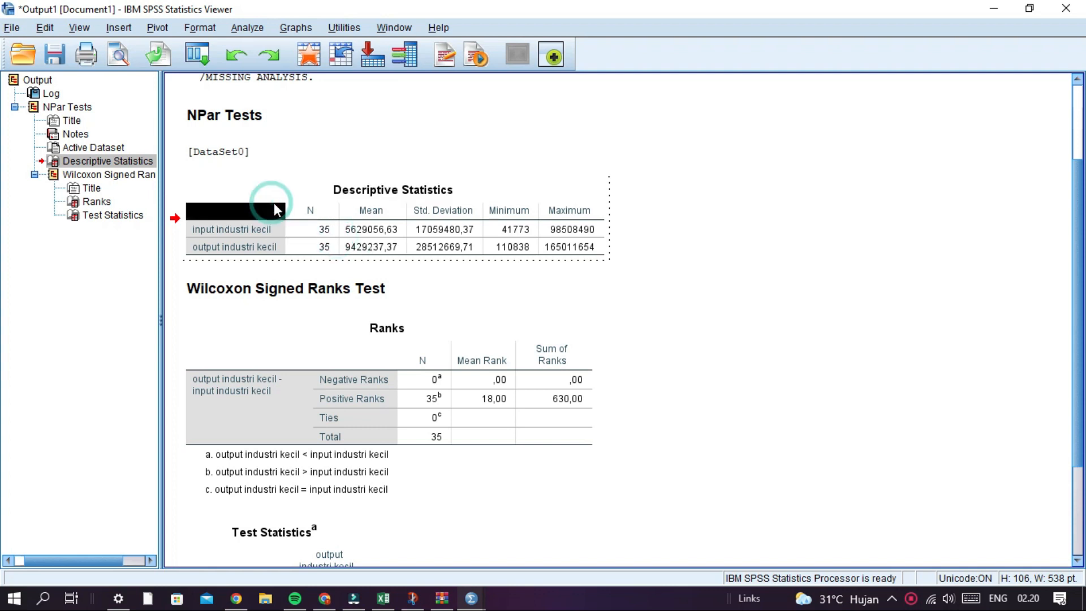
left_click(291, 183)
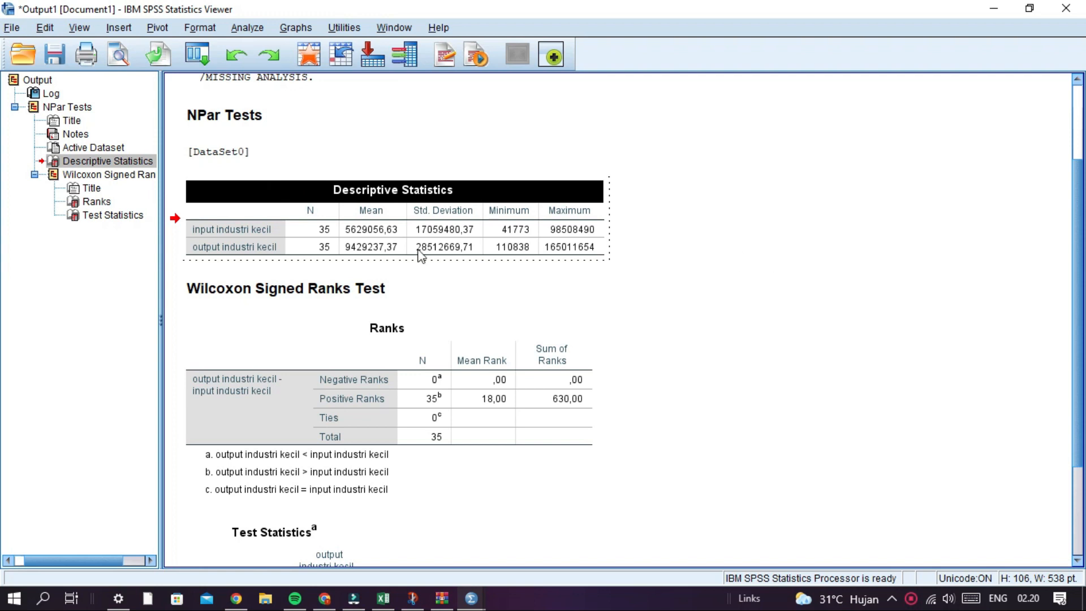
left_click(326, 211)
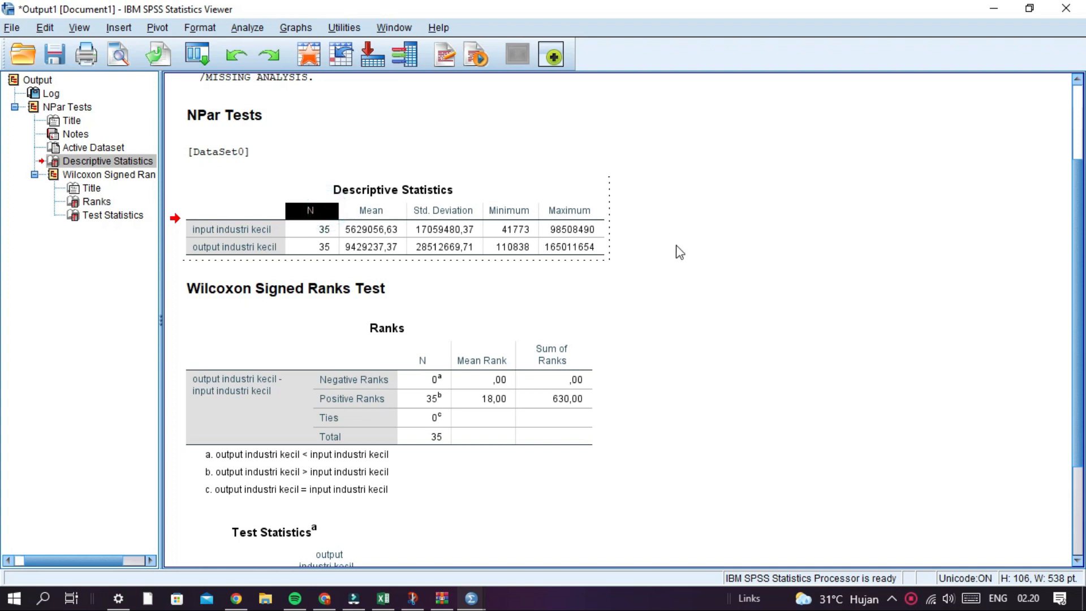
left_click(398, 214)
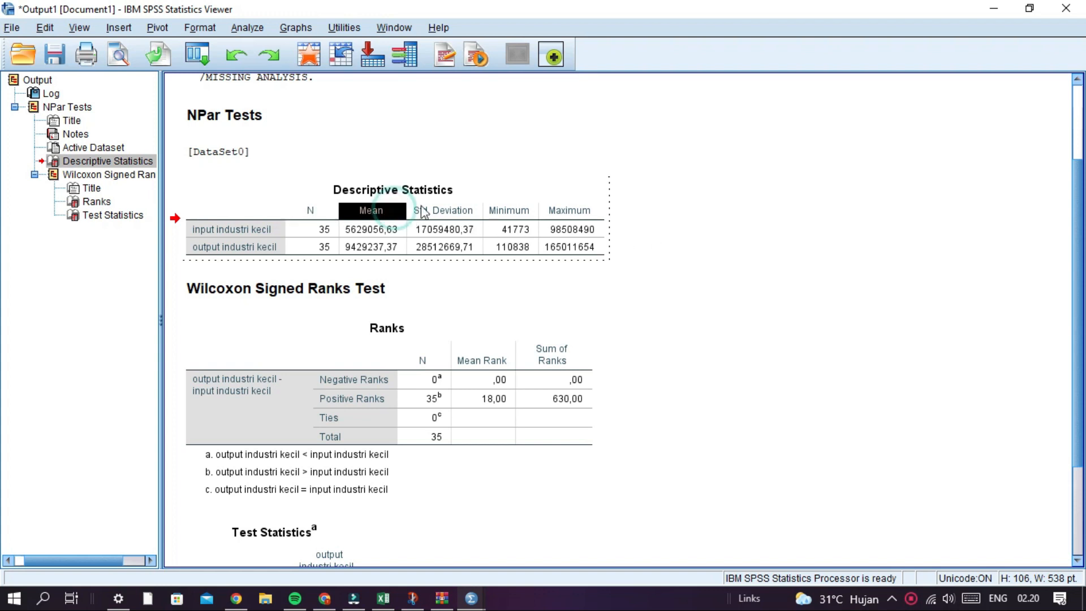
left_click(463, 212)
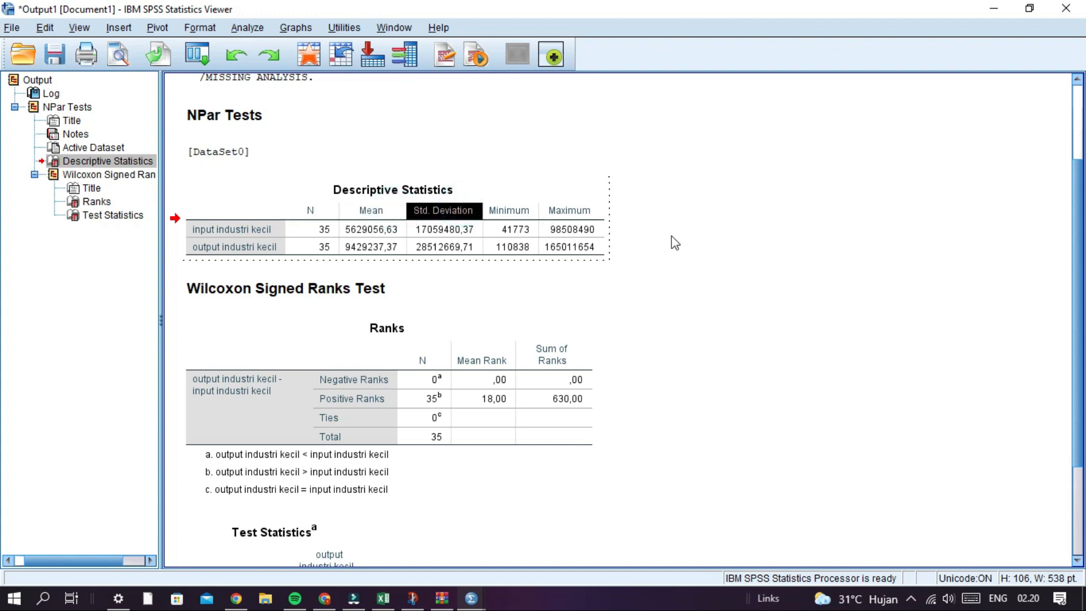
- Examine the Minimum and Maximum columns of the Descriptive Statistics table
left_click(509, 215)
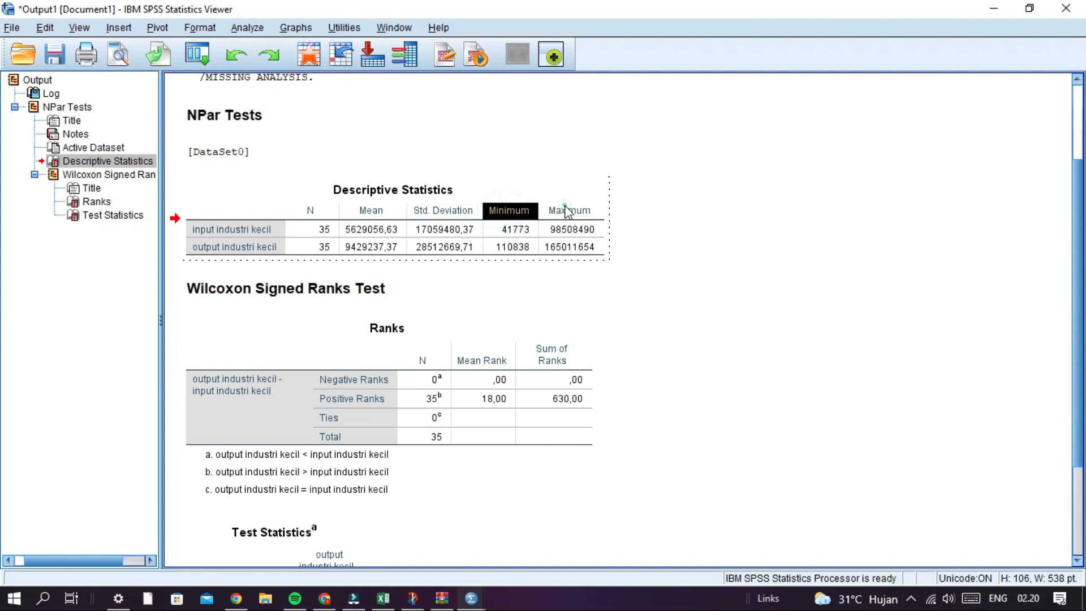
left_click(568, 212)
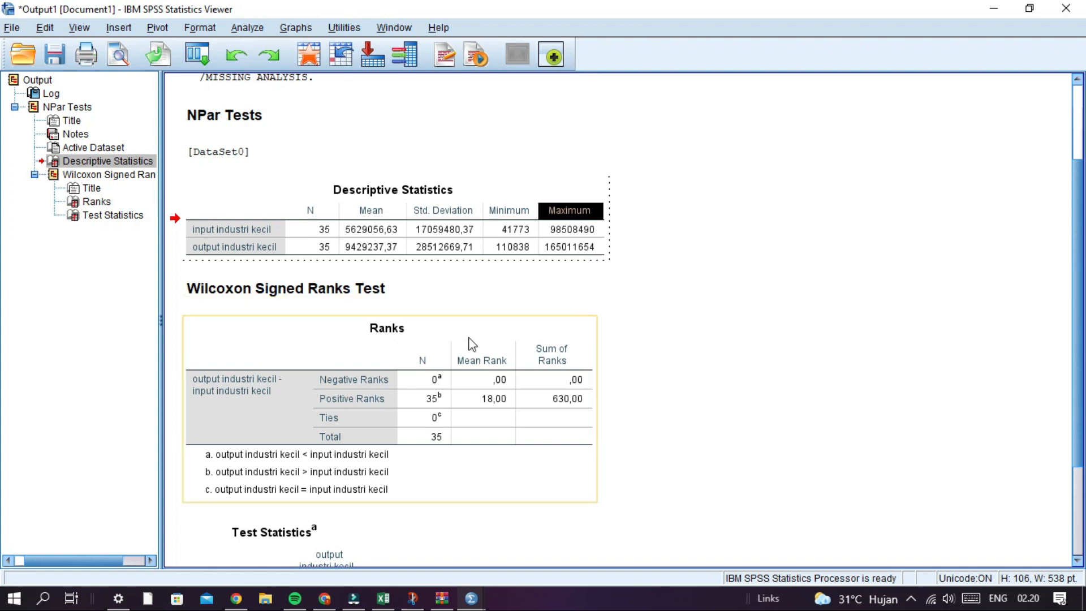
- Examine the Ranks table under Wilcoxon Signed Ranks Test, including the Positive Ranks and Ties rows
left_click(365, 286)
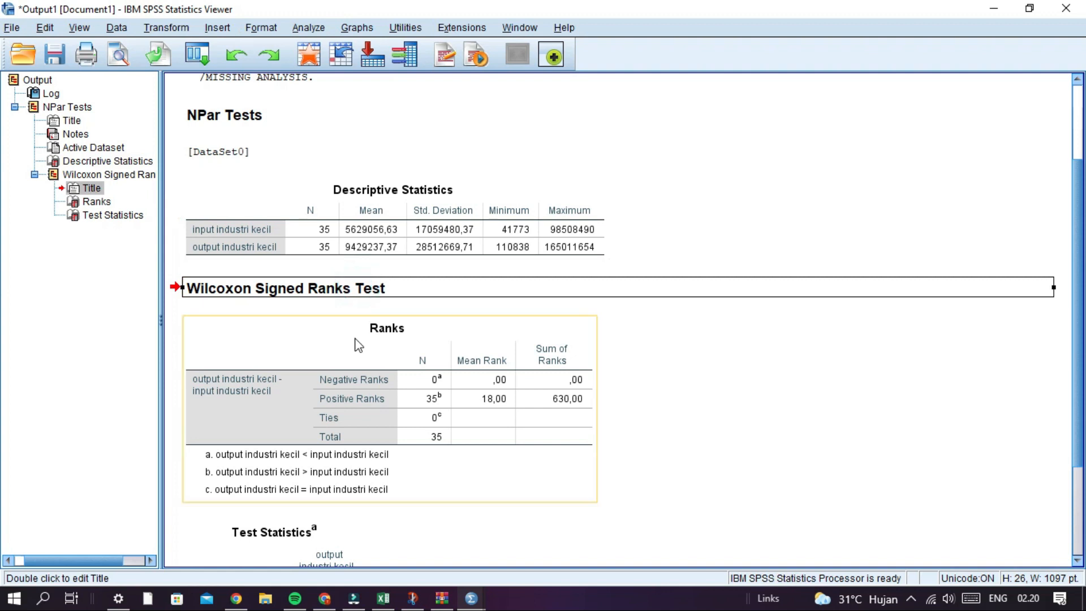
left_click(354, 337)
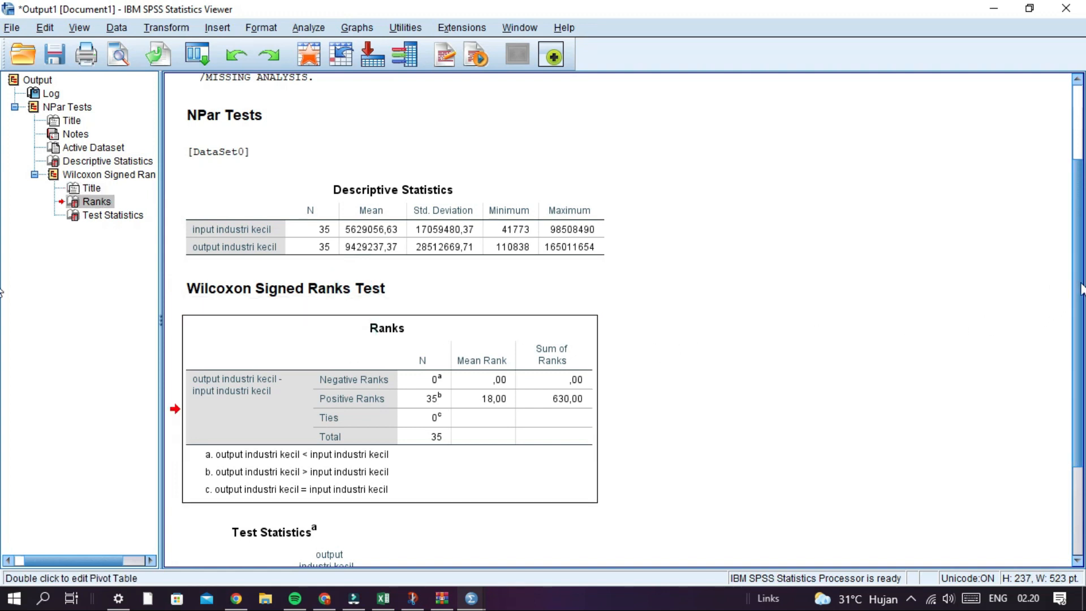
scroll(1082, 311, "down", 1)
scroll(1082, 311, "down", 1)
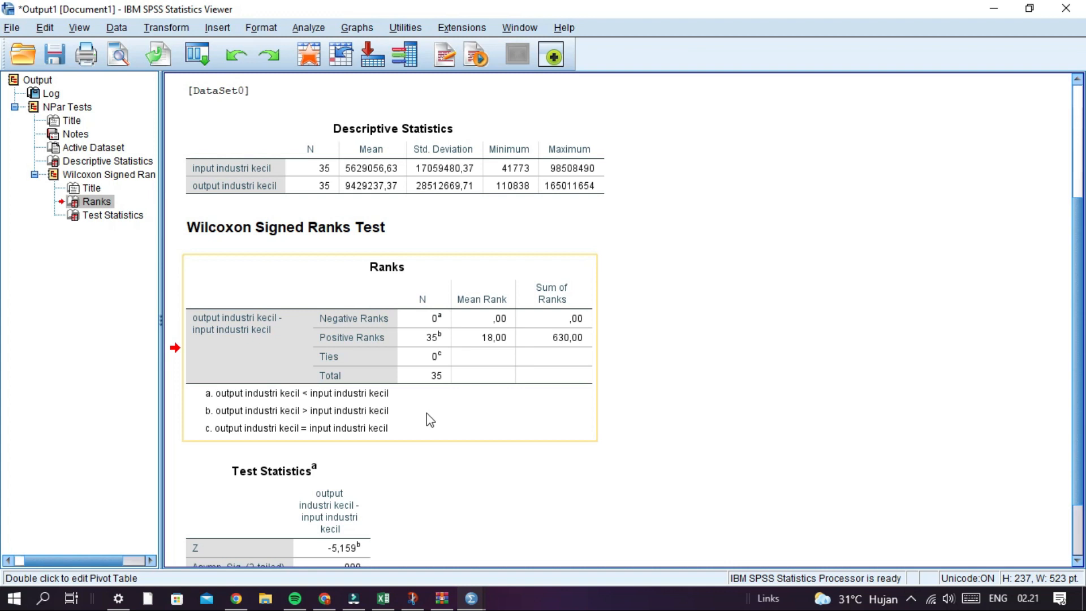
left_click(432, 338)
left_click(513, 191)
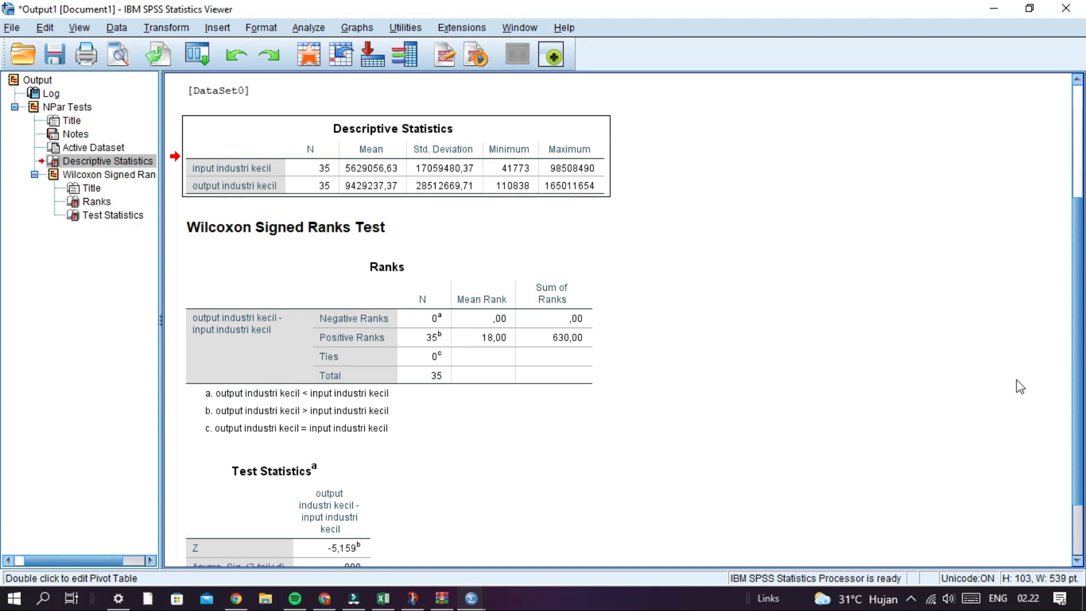
left_click_drag(1081, 361, 1085, 399)
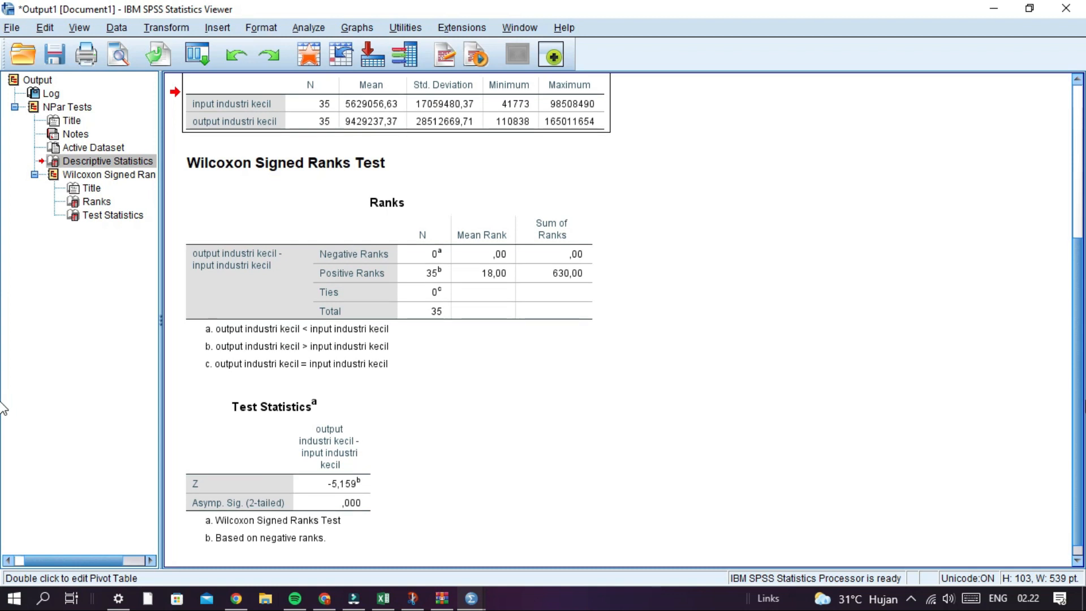
left_click(351, 292)
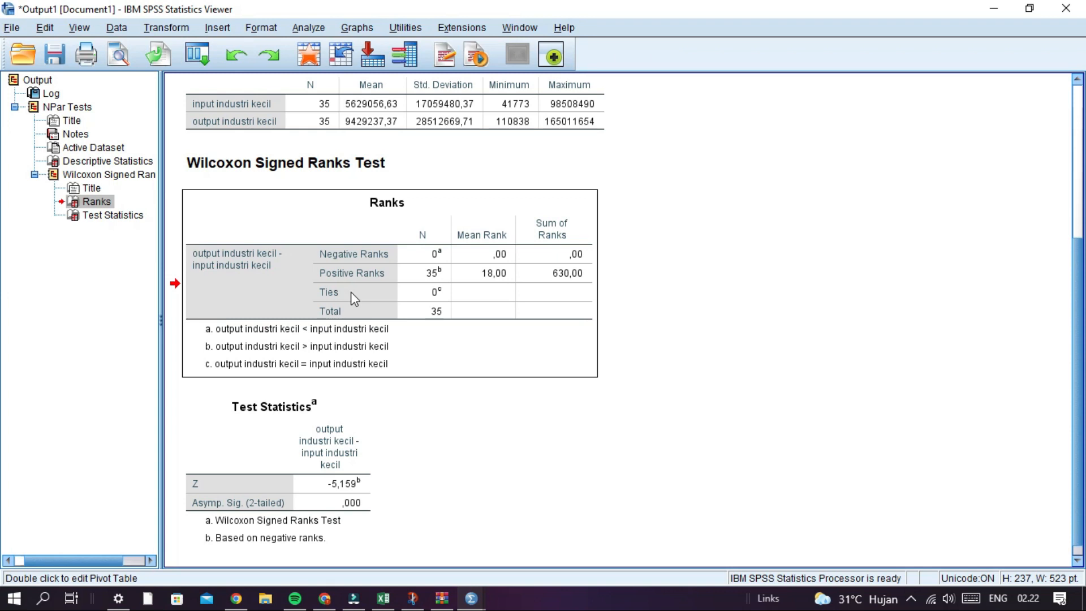
left_click(444, 305)
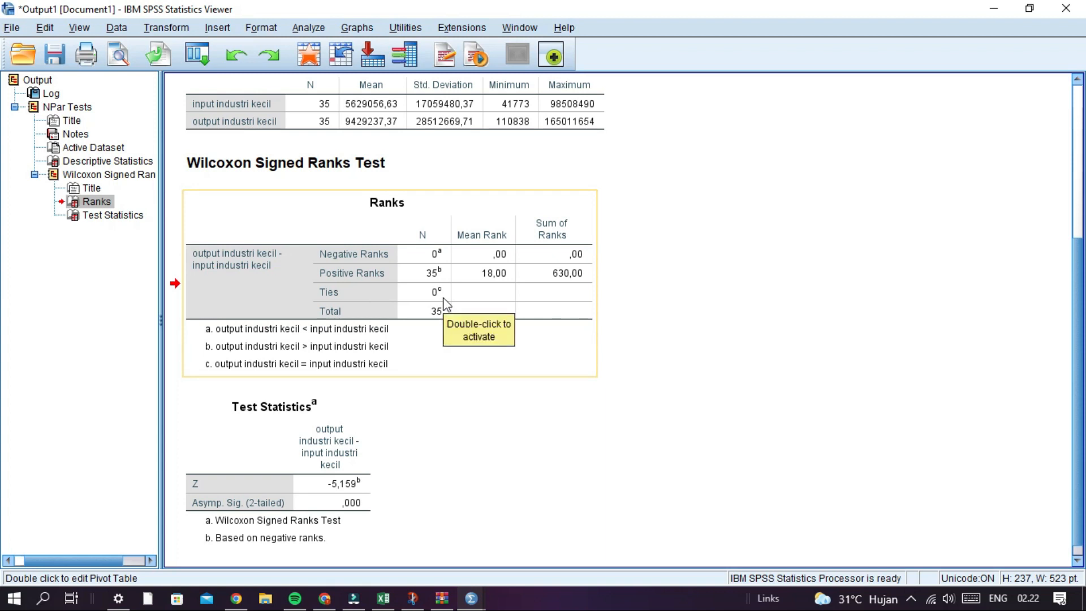
left_click(443, 298)
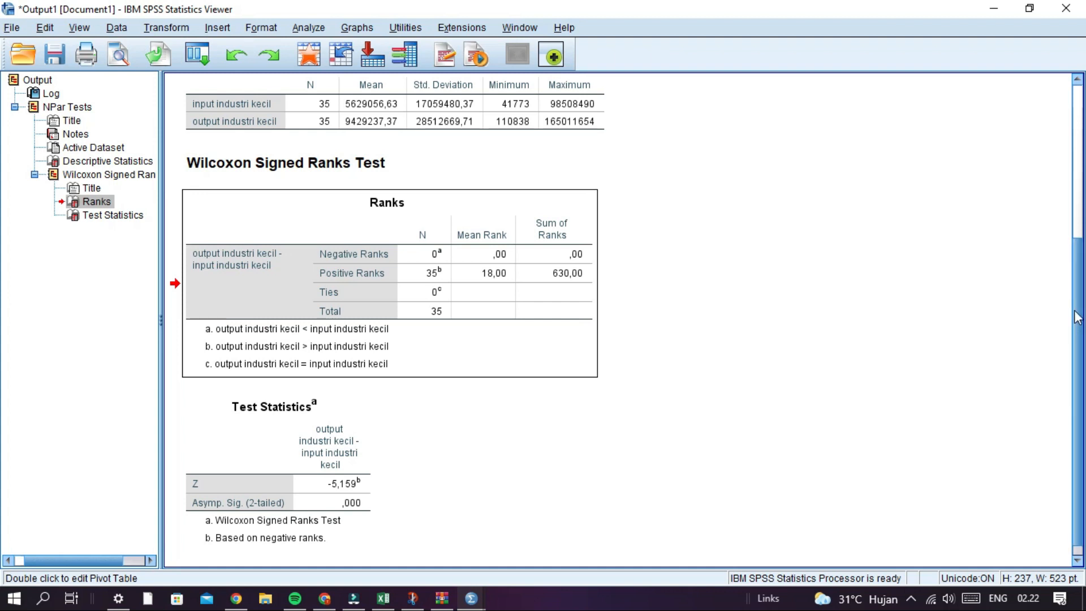
- Examine the Test Statistics table, including its Z and Asymp. Sig. (2-tailed) rows for output industri kecil - input industri kecil
scroll(1077, 308, "up", 1)
left_click_drag(1079, 308, 1080, 318)
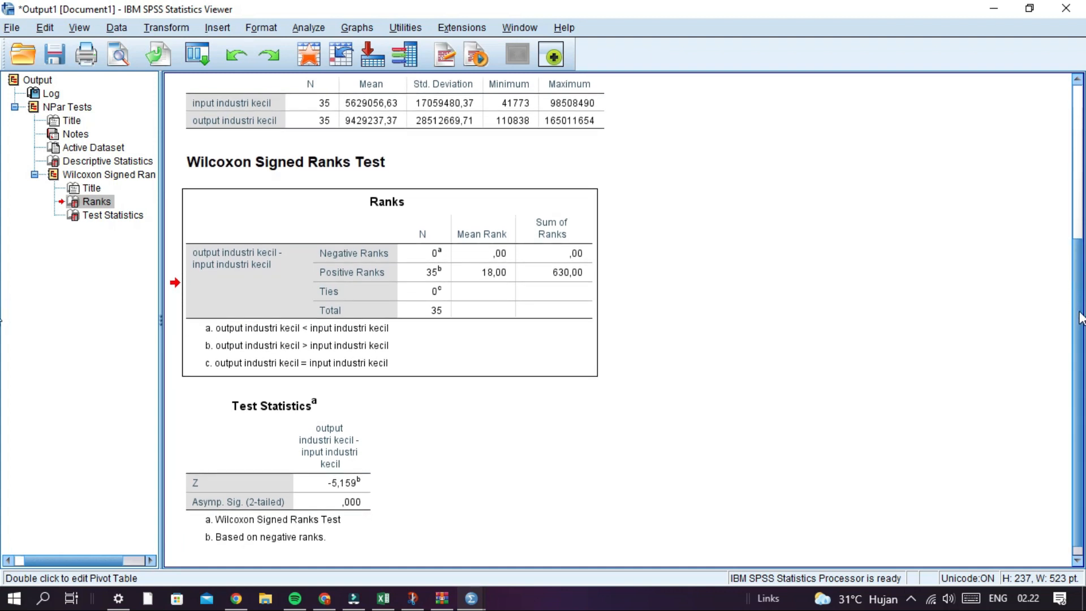
left_click_drag(1081, 318, 1081, 327)
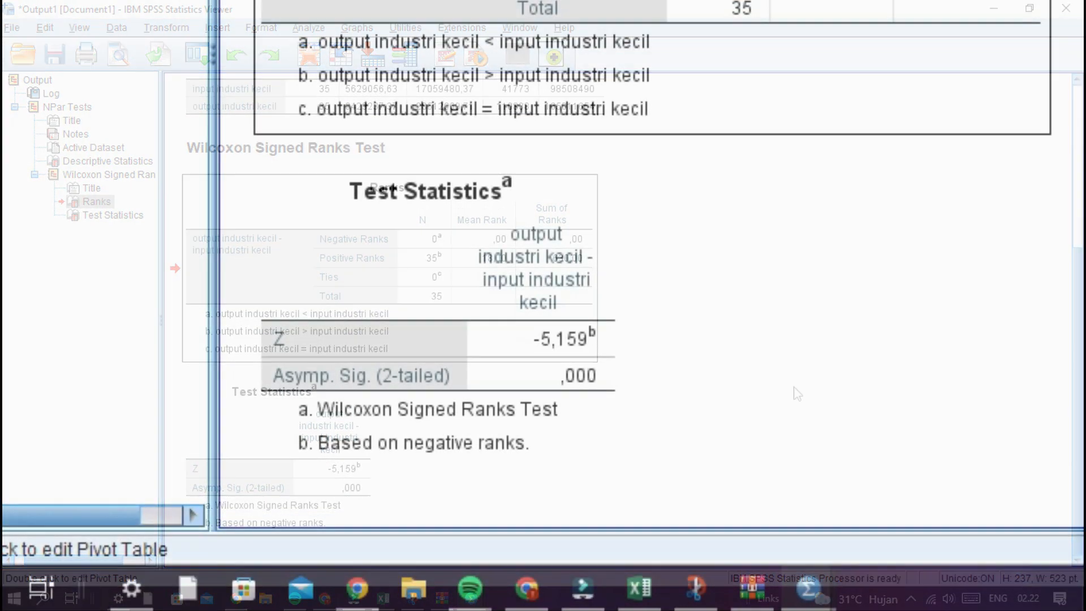
left_click(358, 262)
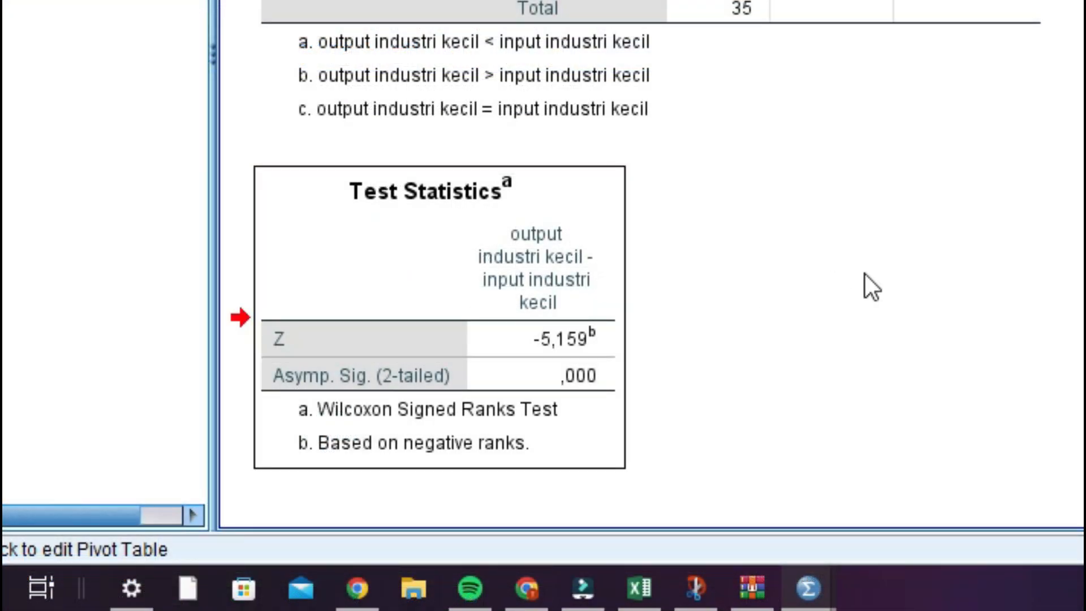
left_click(297, 334)
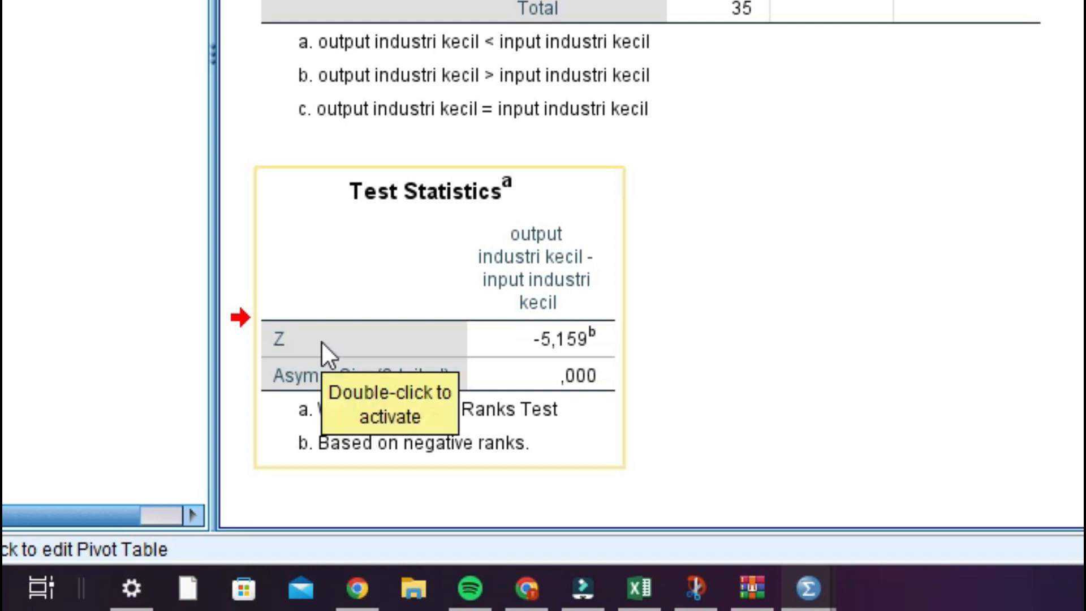
left_click(587, 345)
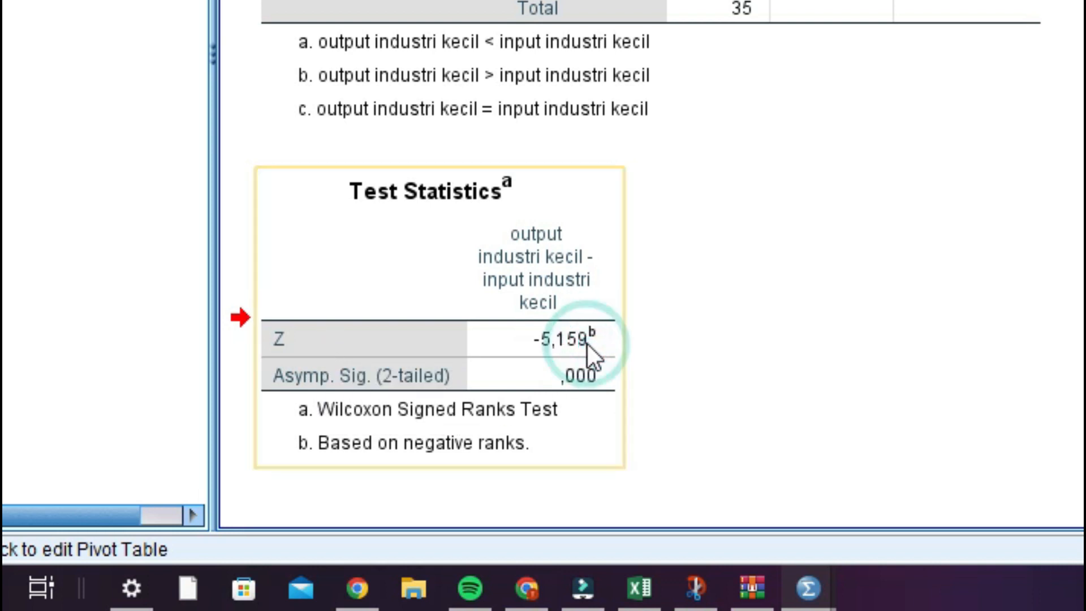
left_click(429, 389)
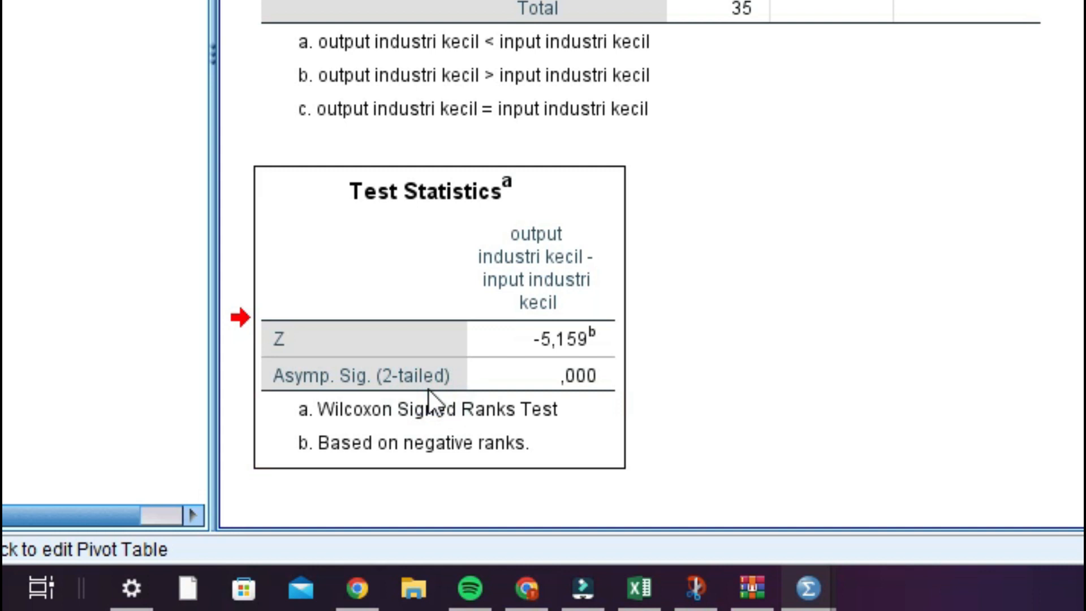
left_click(549, 382)
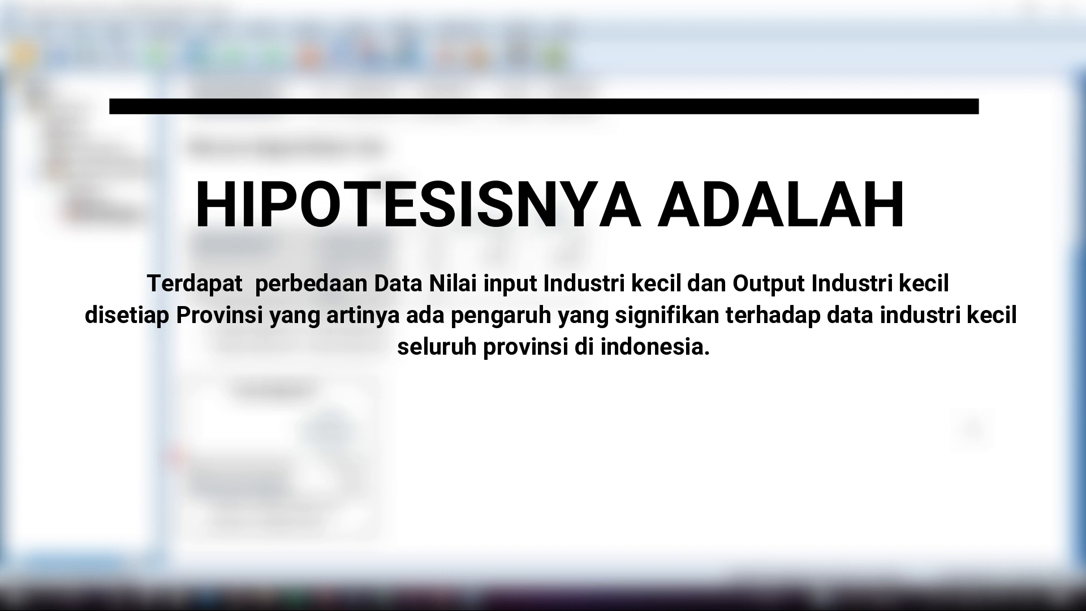
scroll(616, 317, "up", 6)
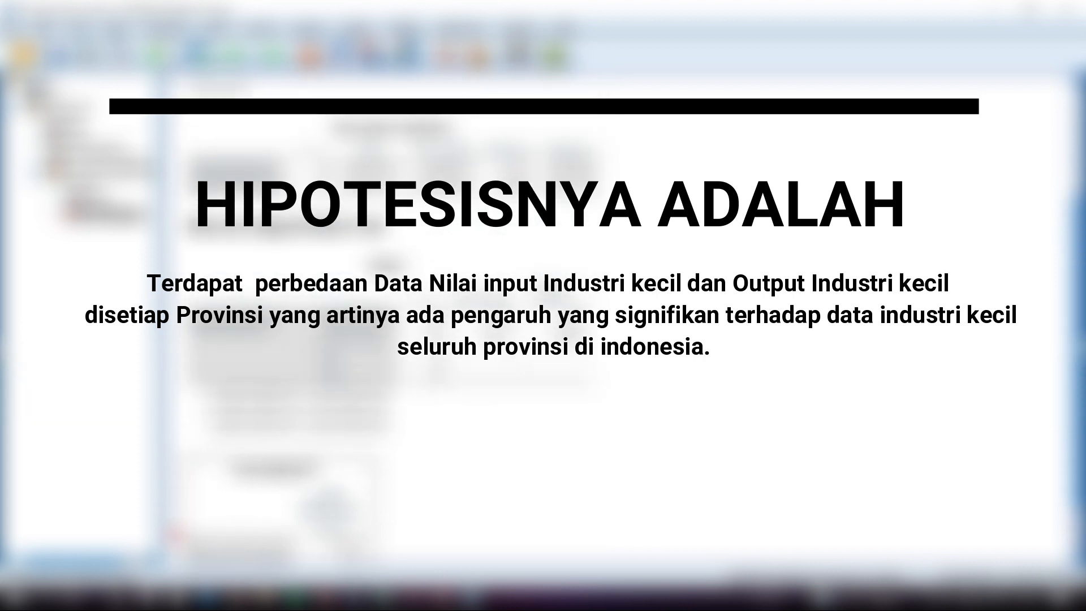
scroll(617, 317, "up", 1)
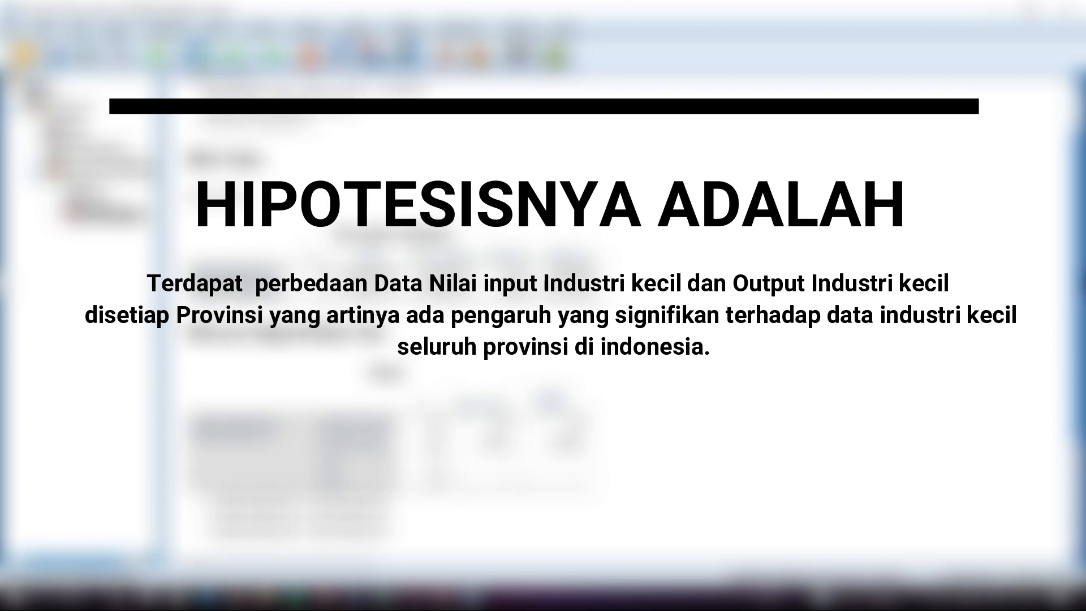
scroll(616, 317, "down", 2)
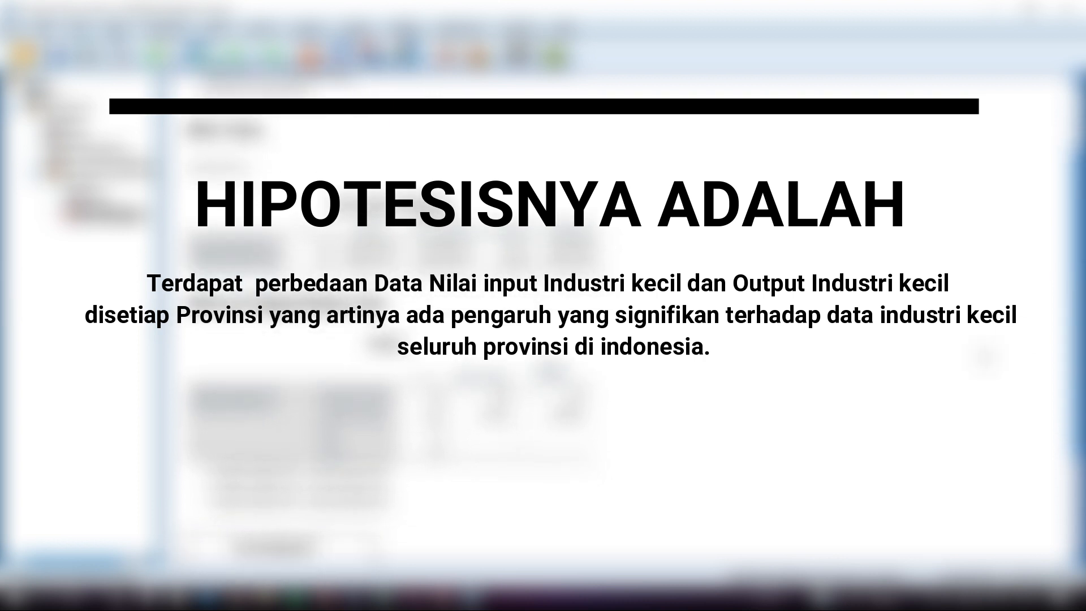